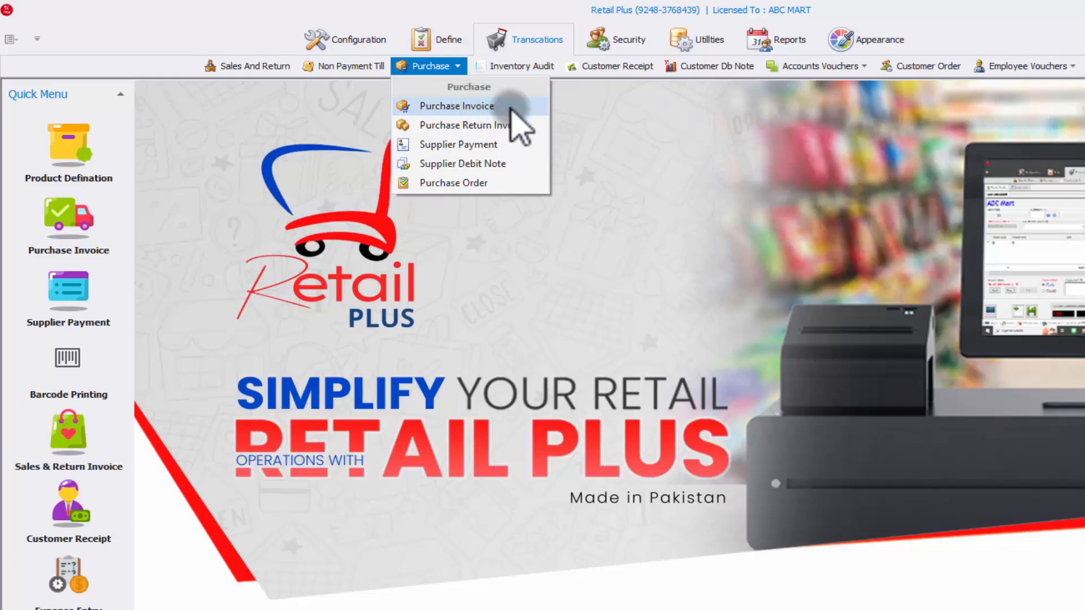
Step: Open the purchase invoice form and set the invoice date to 01/Aug/2023
{"action": "left_click", "coordinate": [444, 266]}
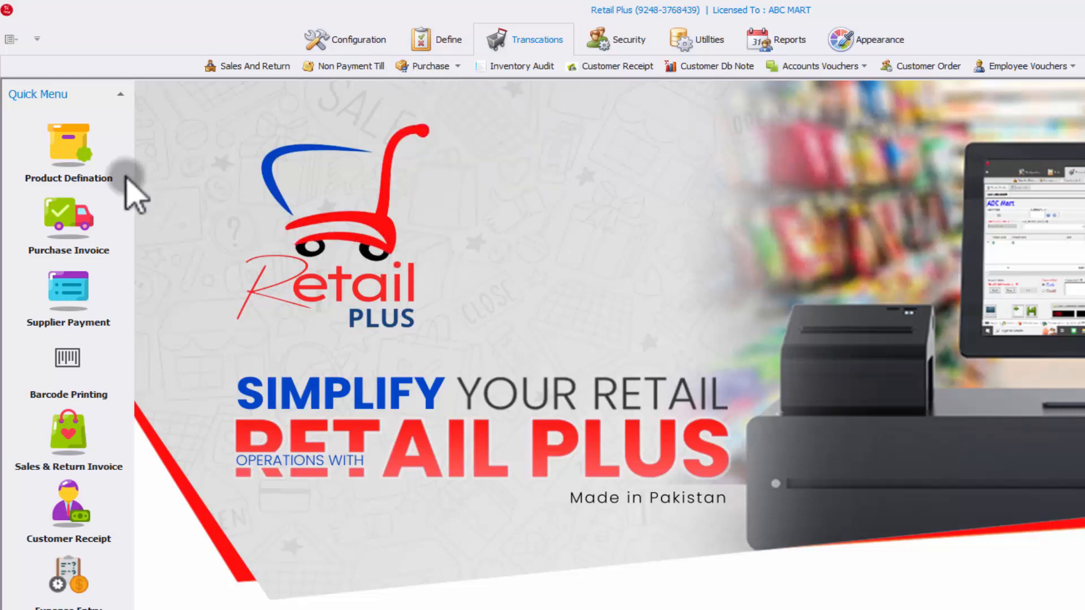
{"action": "left_click", "coordinate": [107, 252]}
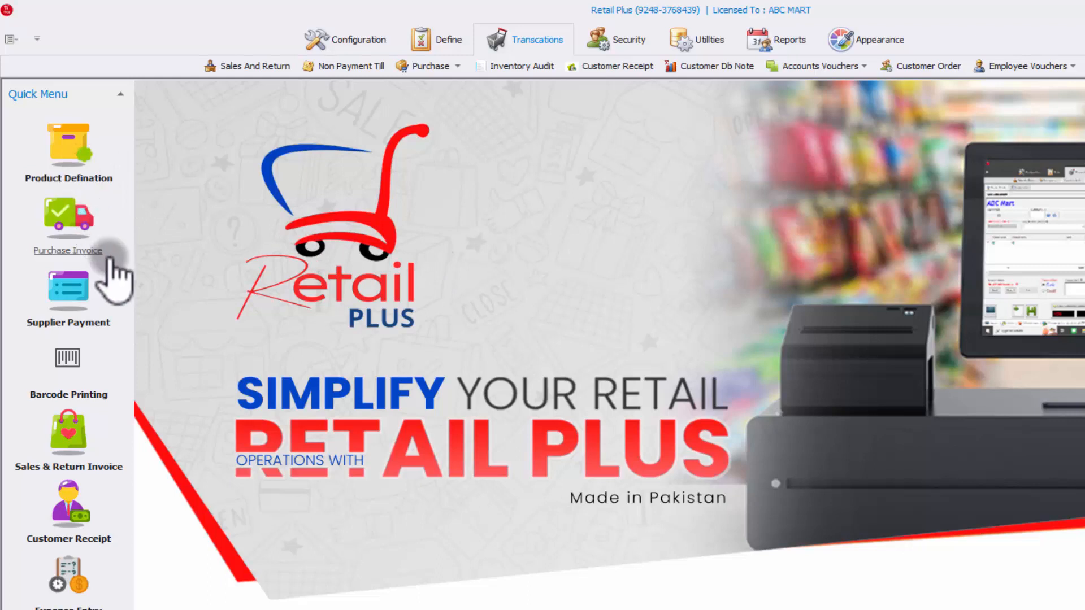
{"action": "left_click", "coordinate": [86, 236]}
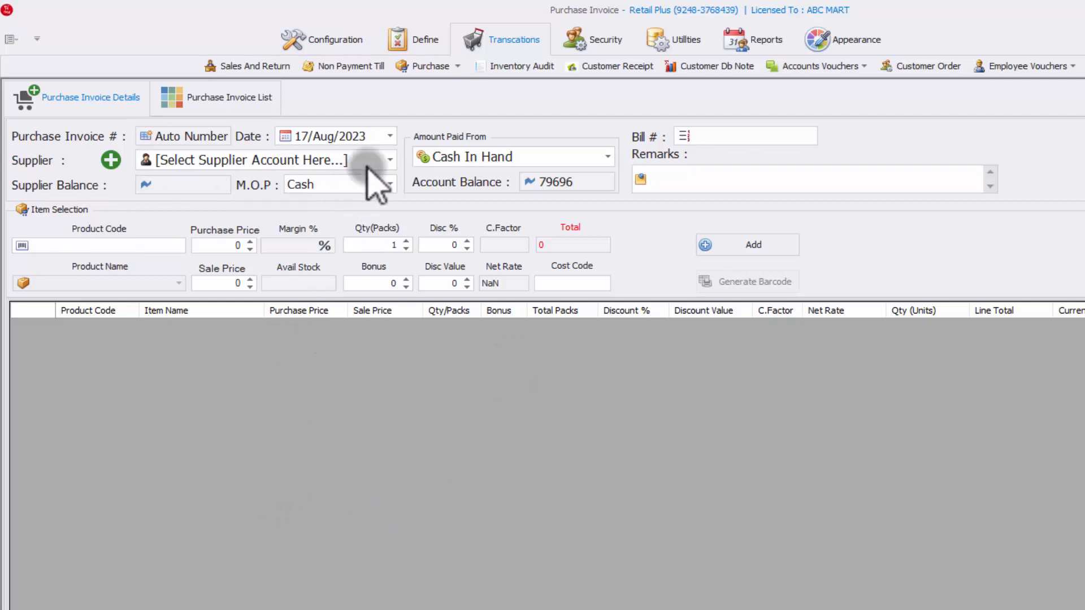
{"action": "left_click", "coordinate": [390, 136]}
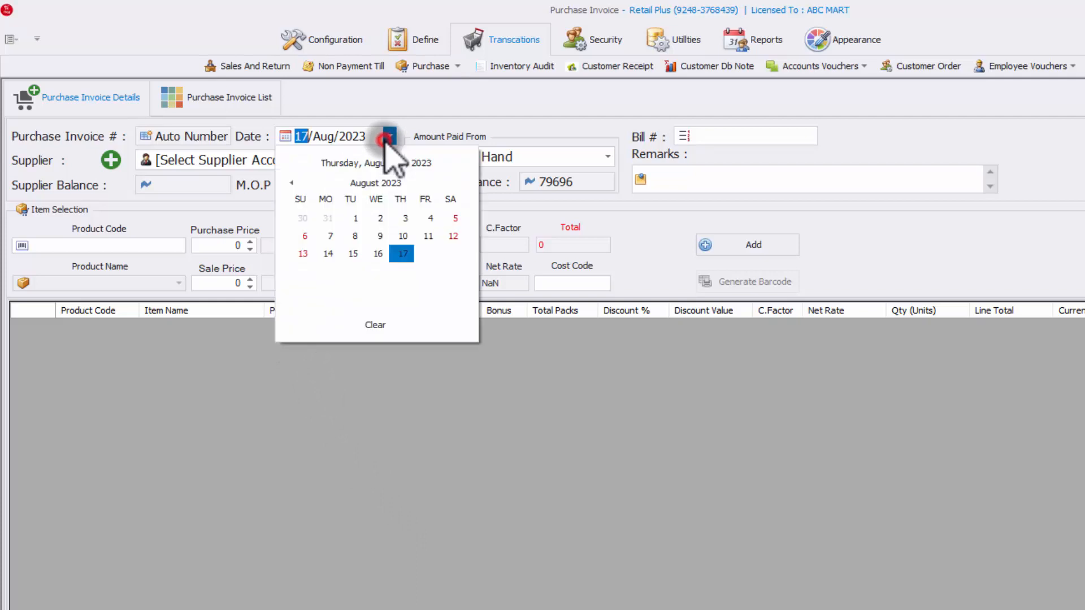
{"action": "left_click", "coordinate": [354, 218]}
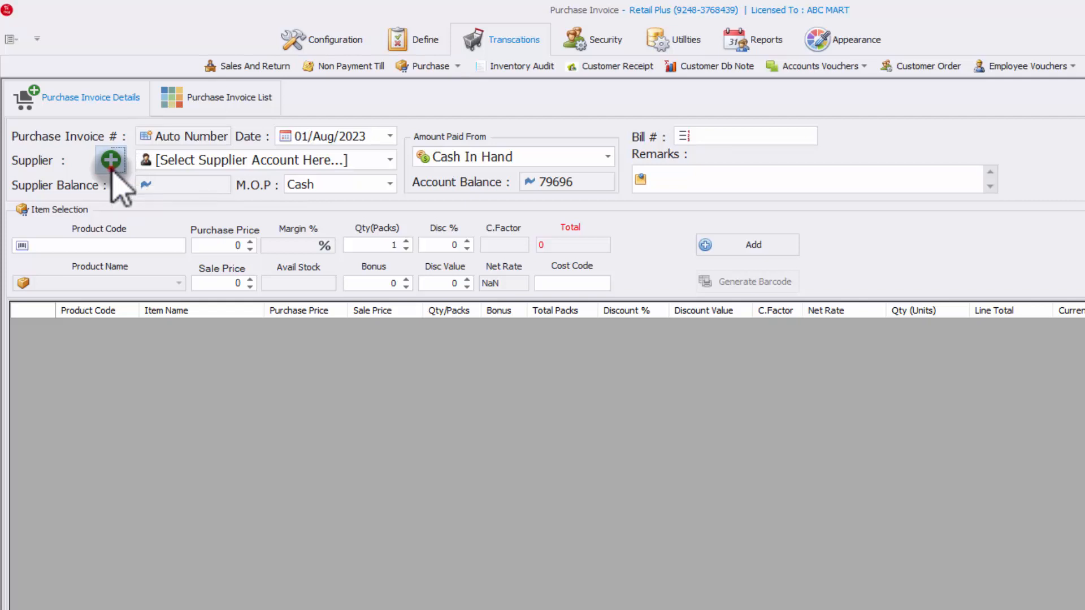
{"action": "left_click", "coordinate": [111, 165]}
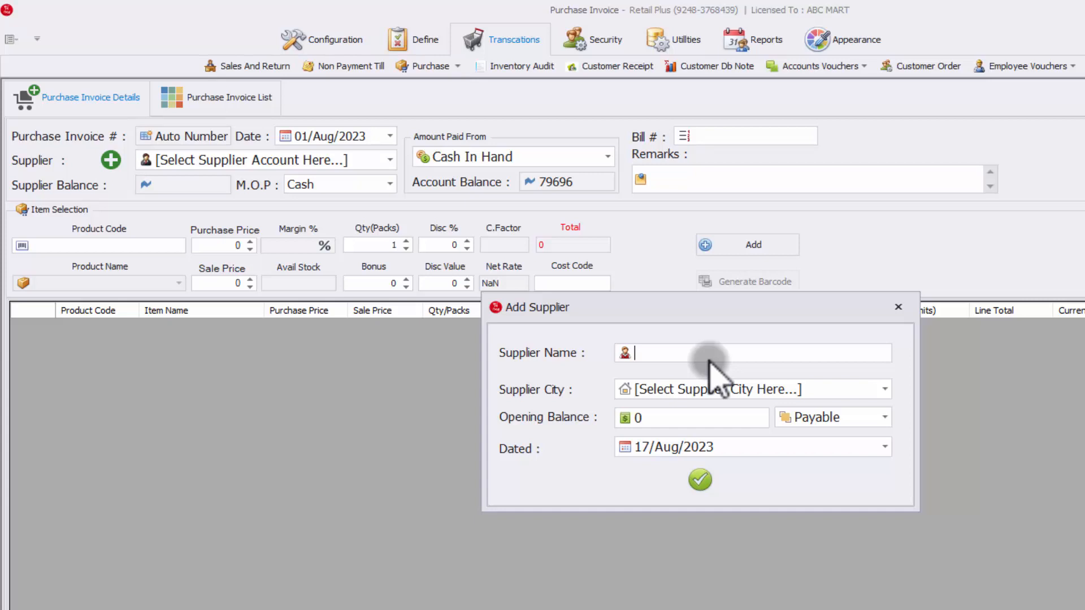
{"action": "left_click", "coordinate": [713, 352]}
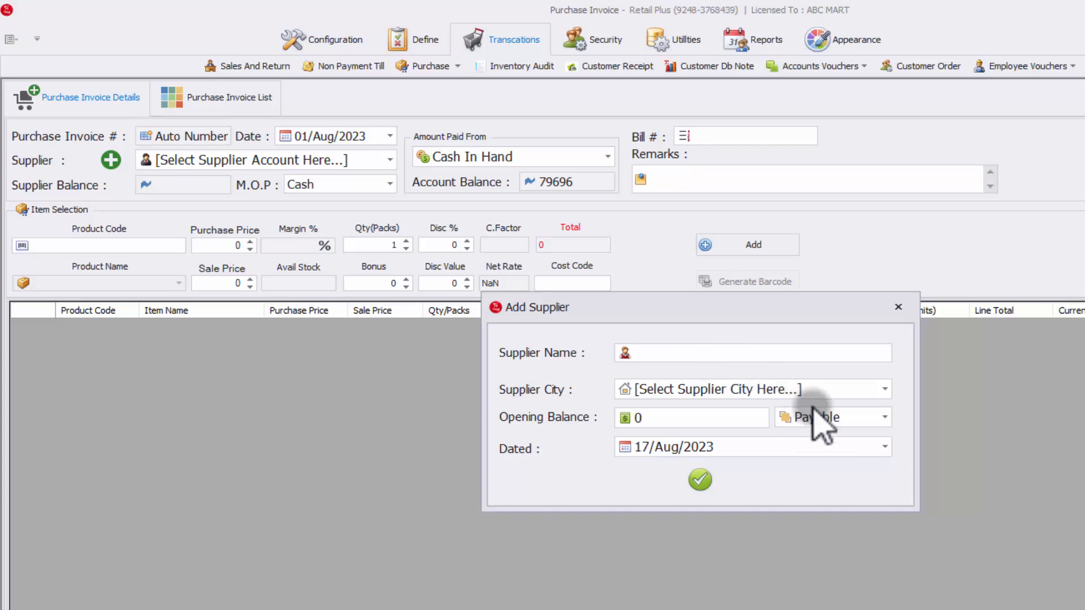
{"action": "left_click", "coordinate": [848, 392]}
{"action": "left_click", "coordinate": [883, 390]}
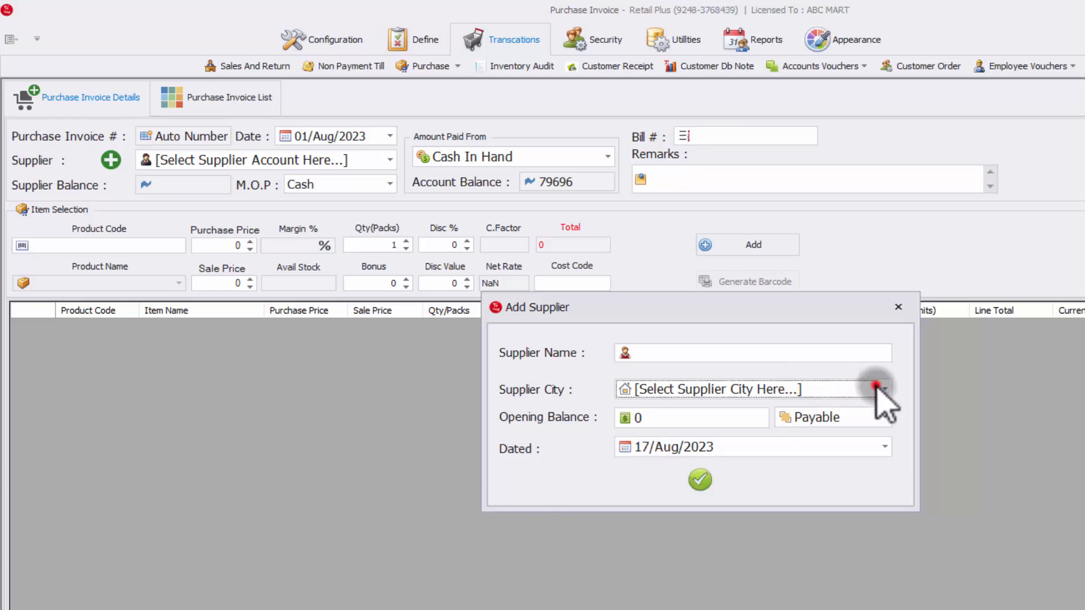
{"action": "left_click", "coordinate": [836, 421]}
{"action": "left_click", "coordinate": [836, 419]}
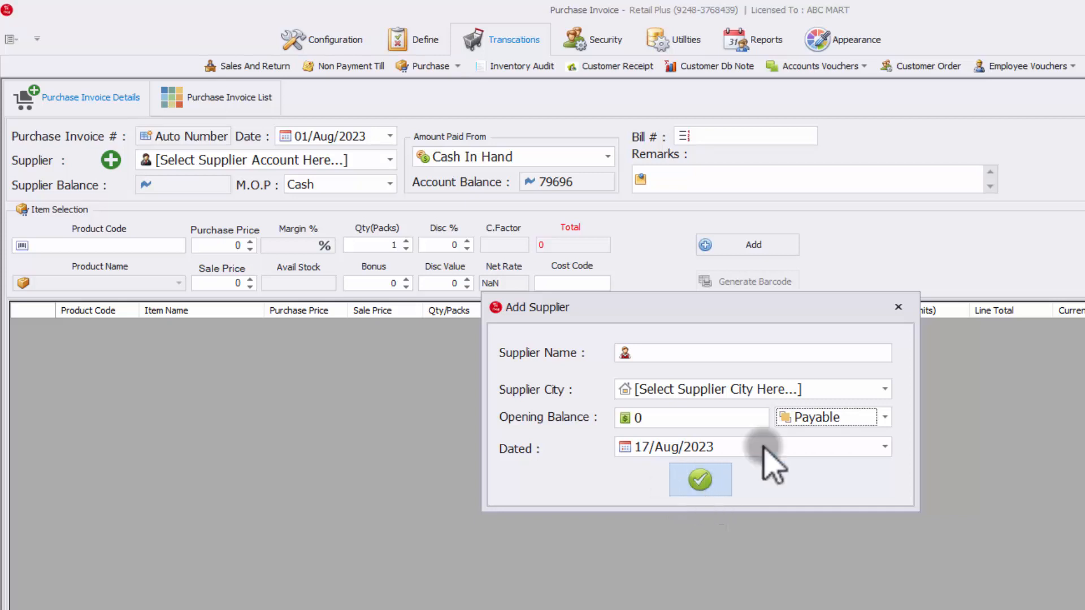
{"action": "left_click", "coordinate": [899, 308]}
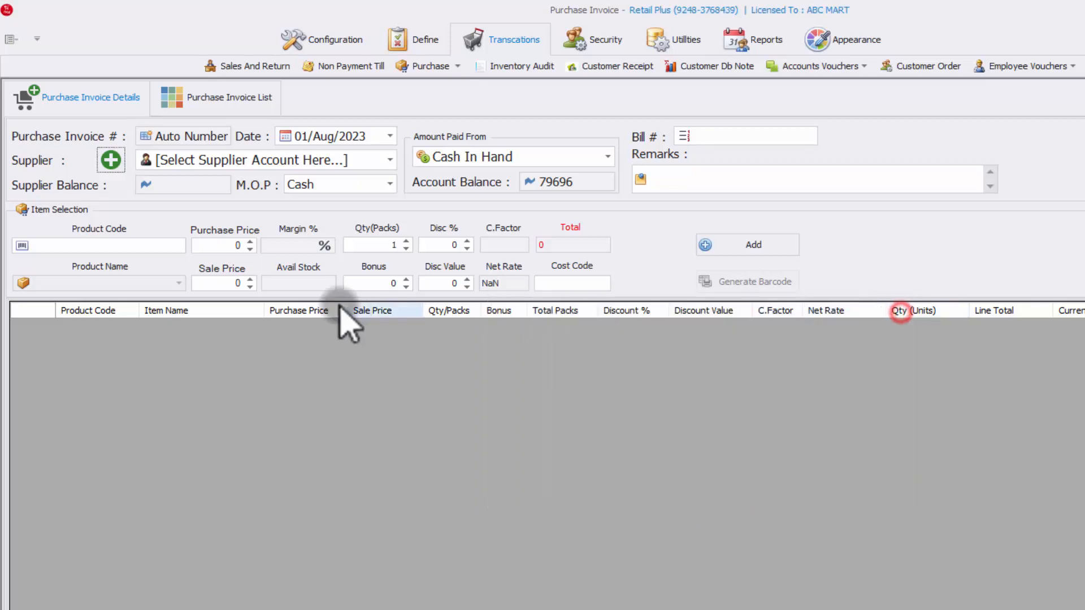
Step: Find Xyz Traders in the supplier list and select it as the invoice's supplier
{"action": "left_click", "coordinate": [389, 161]}
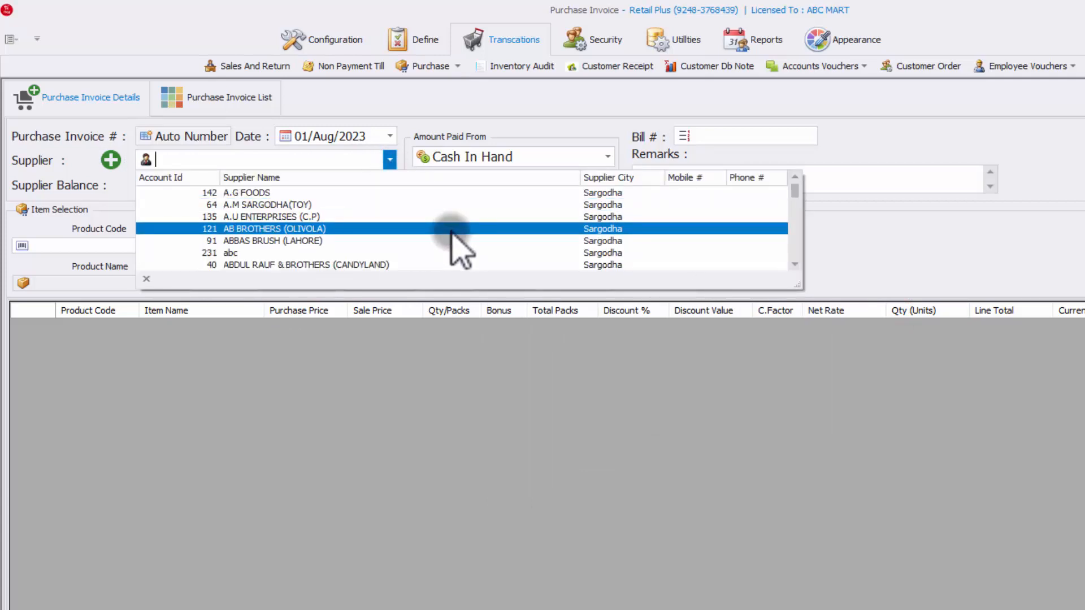
{"action": "scroll", "coordinate": [460, 243], "scroll_direction": "down", "scroll_amount": 1}
{"action": "scroll", "coordinate": [452, 237], "scroll_direction": "down", "scroll_amount": 1}
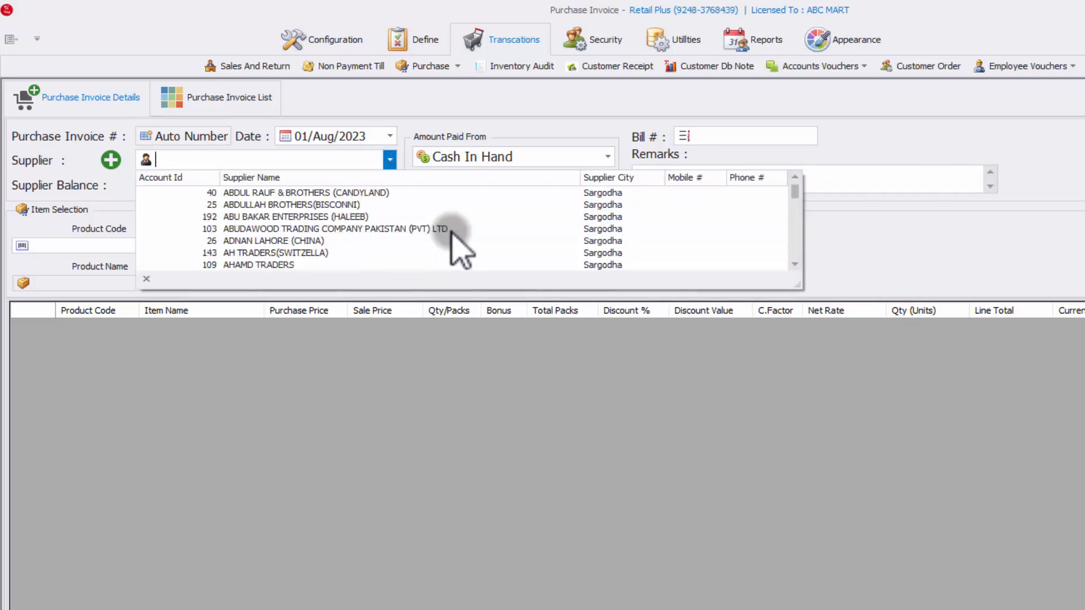
{"action": "scroll", "coordinate": [451, 240], "scroll_direction": "up", "scroll_amount": 2}
{"action": "scroll", "coordinate": [448, 232], "scroll_direction": "down", "scroll_amount": 1}
{"action": "scroll", "coordinate": [448, 231], "scroll_direction": "down", "scroll_amount": 2}
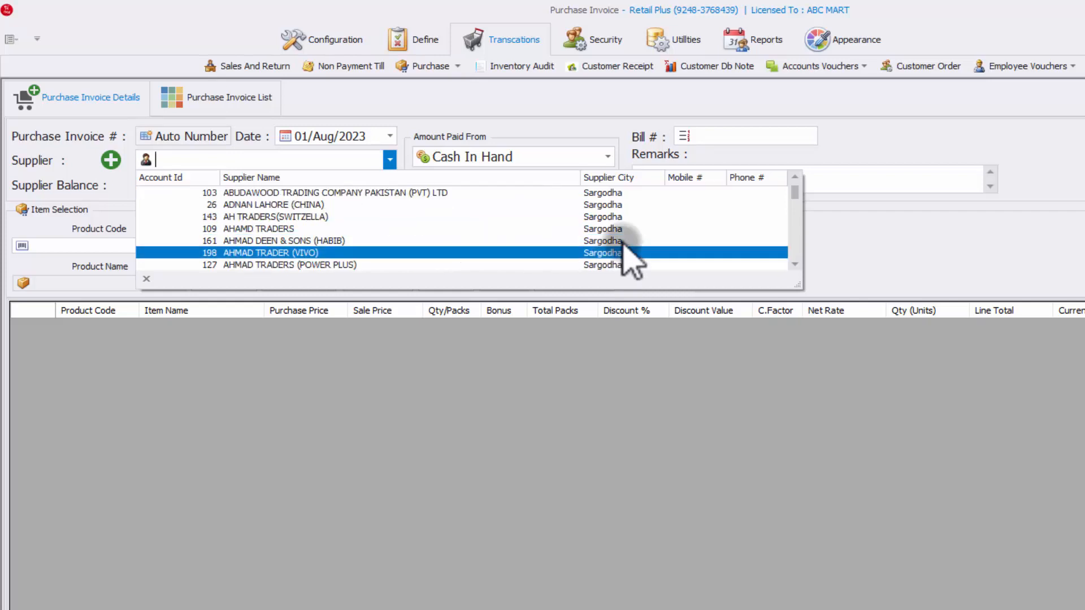
{"action": "scroll", "coordinate": [627, 251], "scroll_direction": "up", "scroll_amount": 2}
{"action": "scroll", "coordinate": [621, 252], "scroll_direction": "up", "scroll_amount": 1}
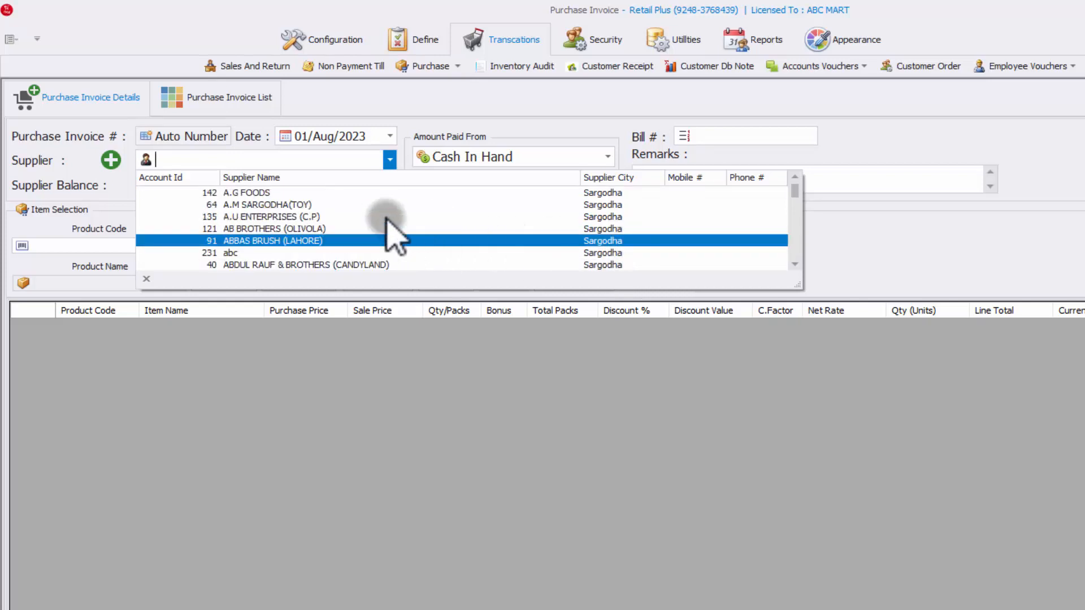
{"action": "scroll", "coordinate": [382, 218], "scroll_direction": "down", "scroll_amount": 1}
{"action": "scroll", "coordinate": [407, 218], "scroll_direction": "down", "scroll_amount": 3}
{"action": "scroll", "coordinate": [367, 203], "scroll_direction": "up", "scroll_amount": 1}
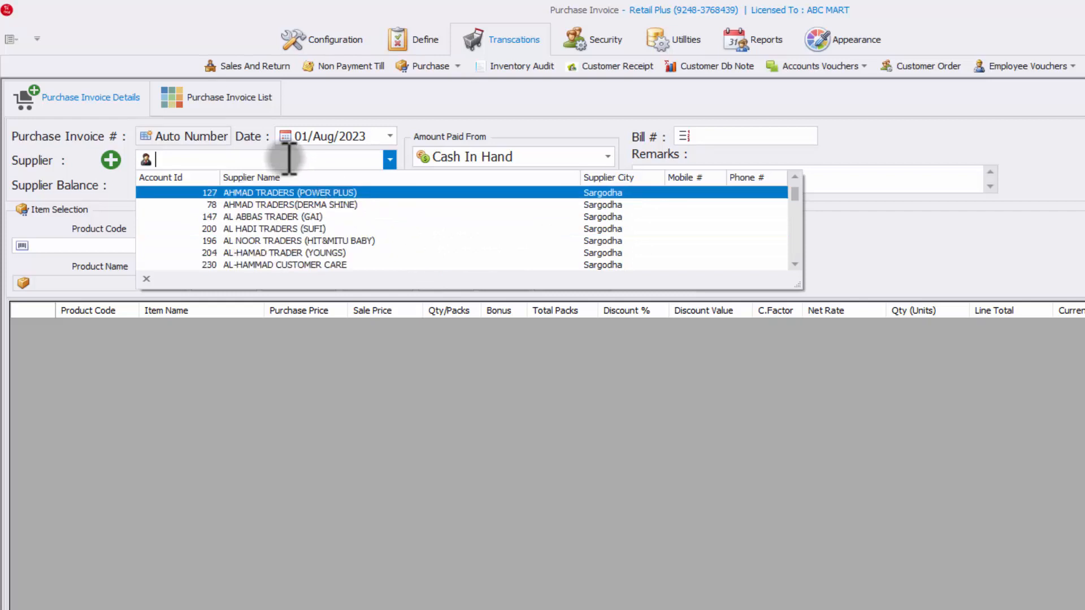
{"action": "left_click", "coordinate": [285, 158]}
{"action": "type", "text": "Xyz Traders"}
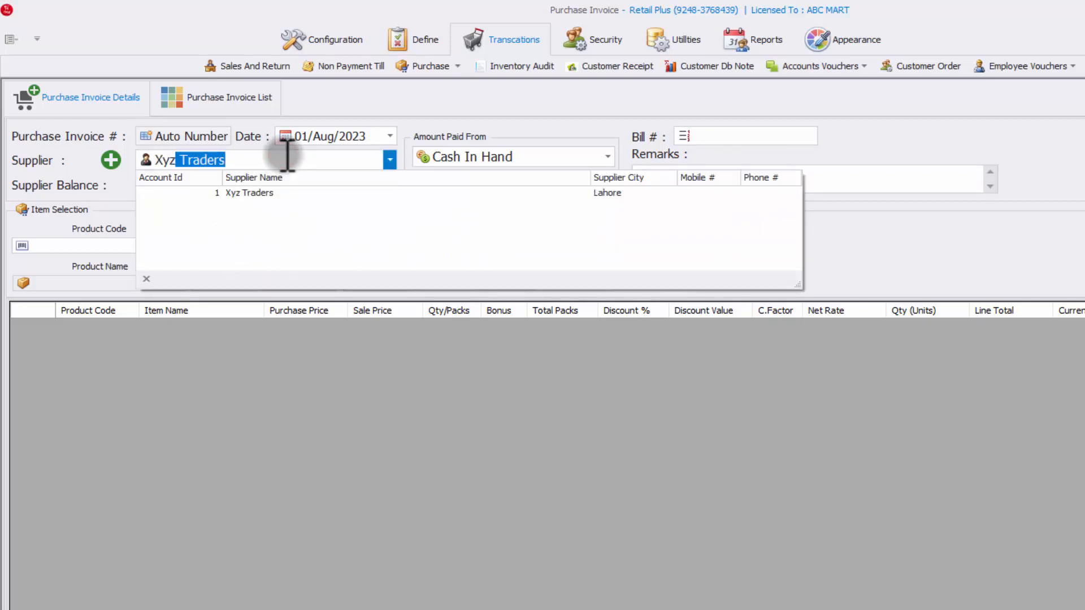
{"action": "key", "text": "Down"}
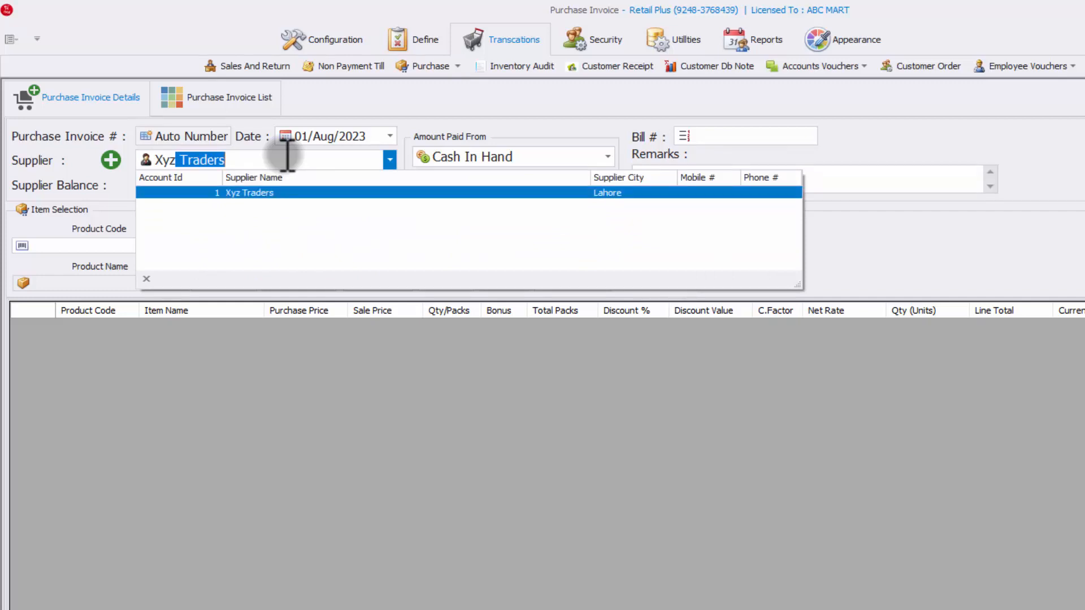
{"action": "left_click", "coordinate": [253, 195]}
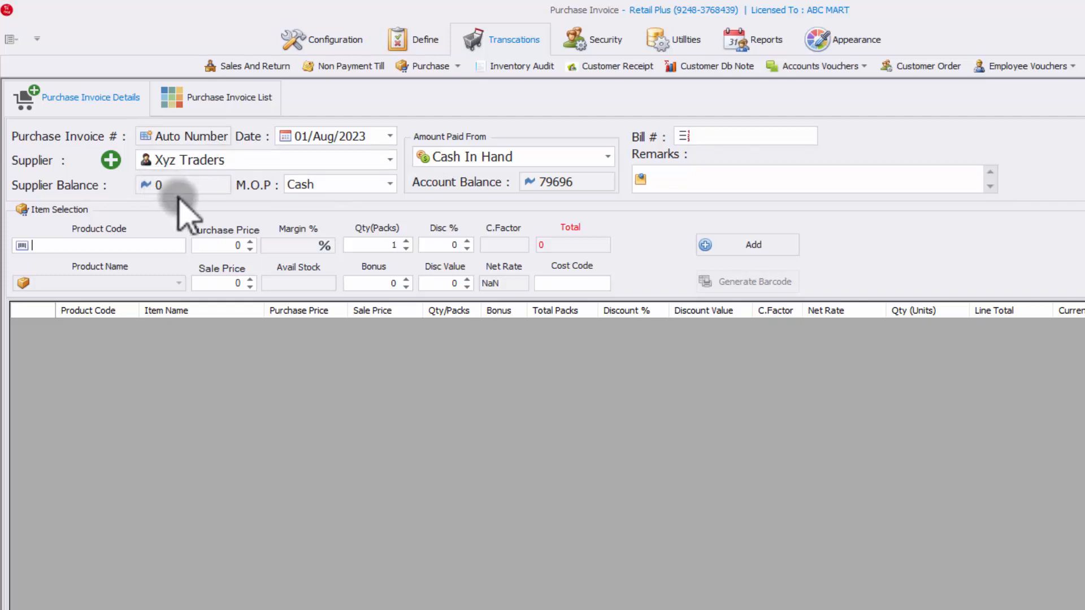
Step: Switch the invoice's mode of payment to Credit and back to Cash
{"action": "left_click", "coordinate": [390, 185]}
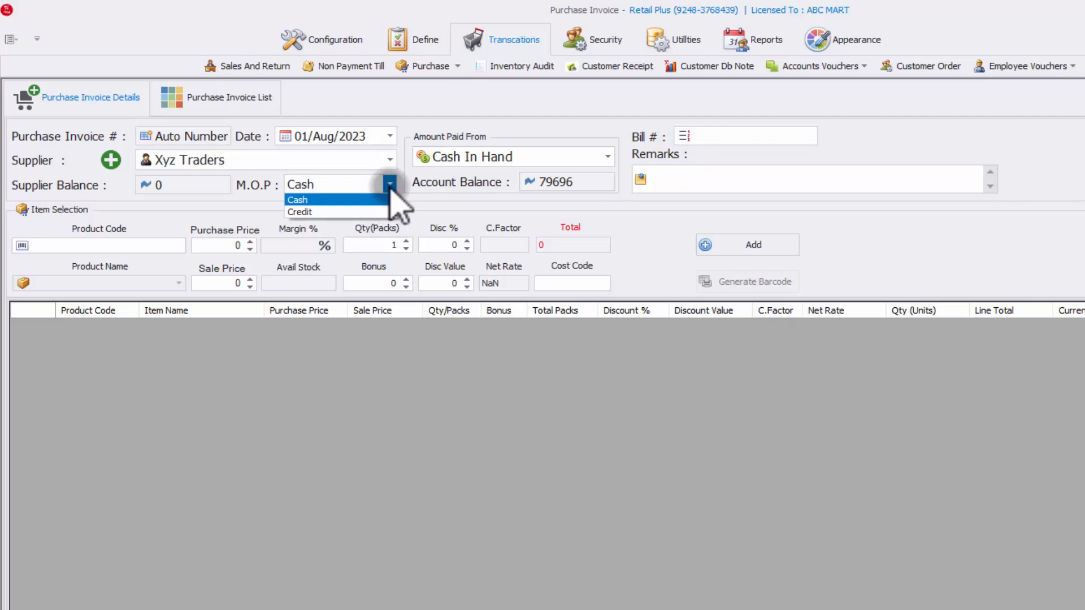
{"action": "left_click", "coordinate": [365, 212]}
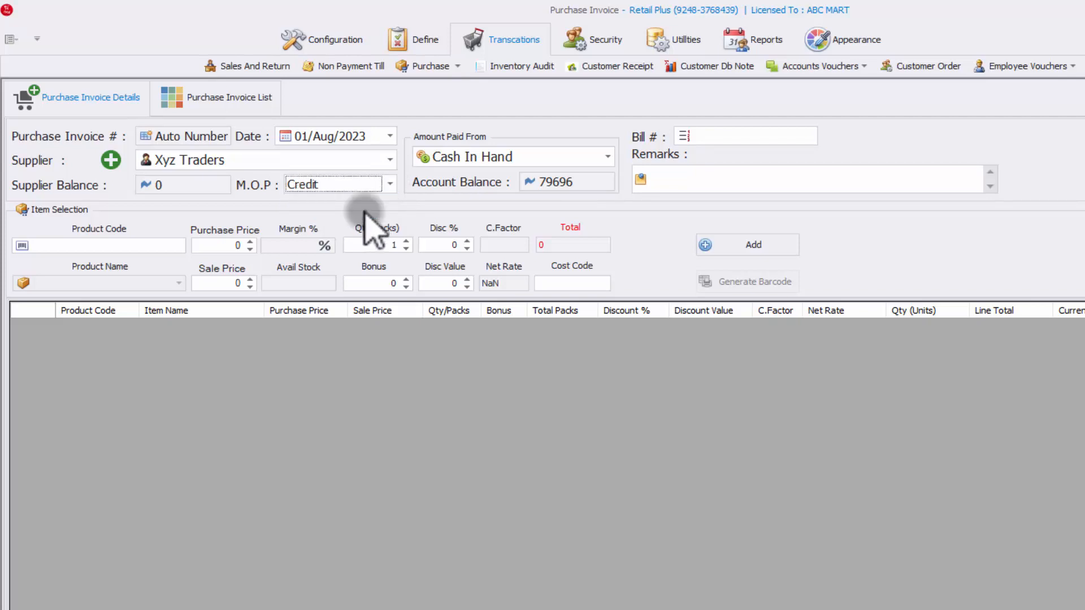
{"action": "left_click", "coordinate": [390, 185]}
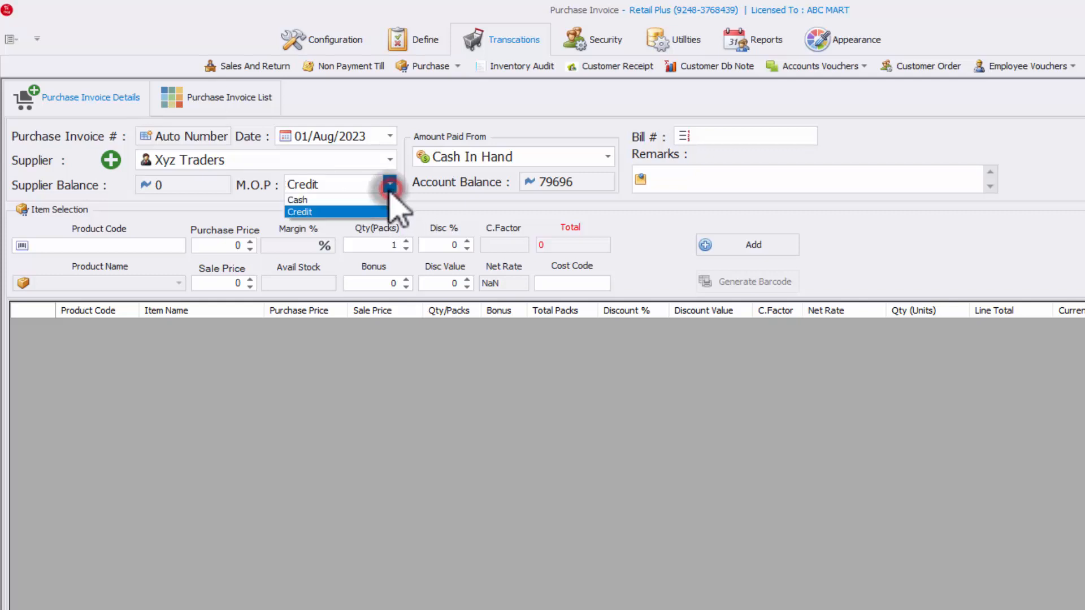
{"action": "left_click", "coordinate": [373, 200]}
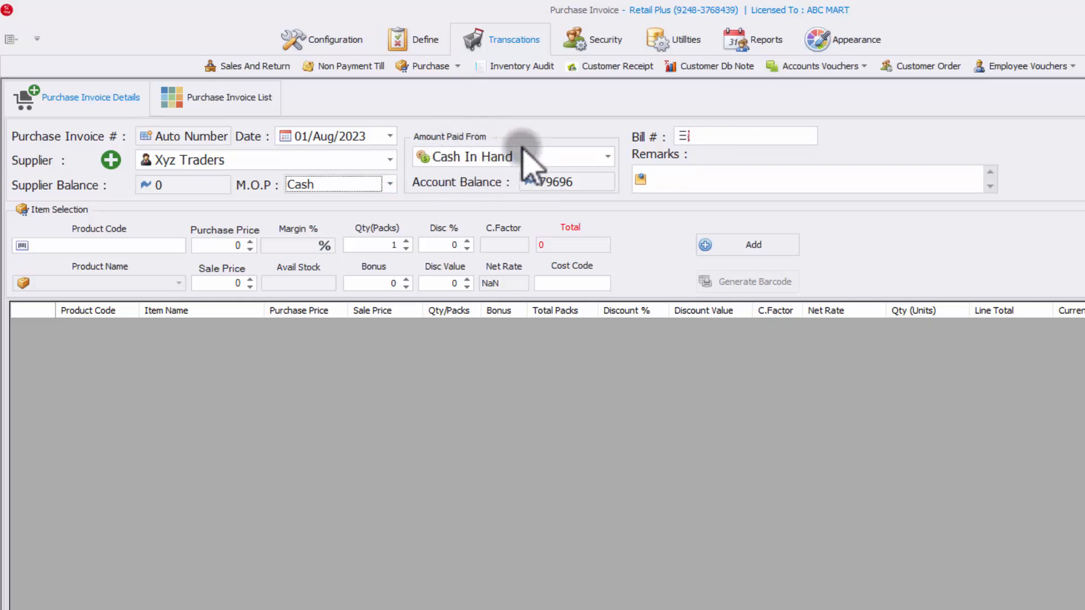
Step: Choose Cash In Hand as the account from which the invoice amount is paid
{"action": "left_click", "coordinate": [606, 157]}
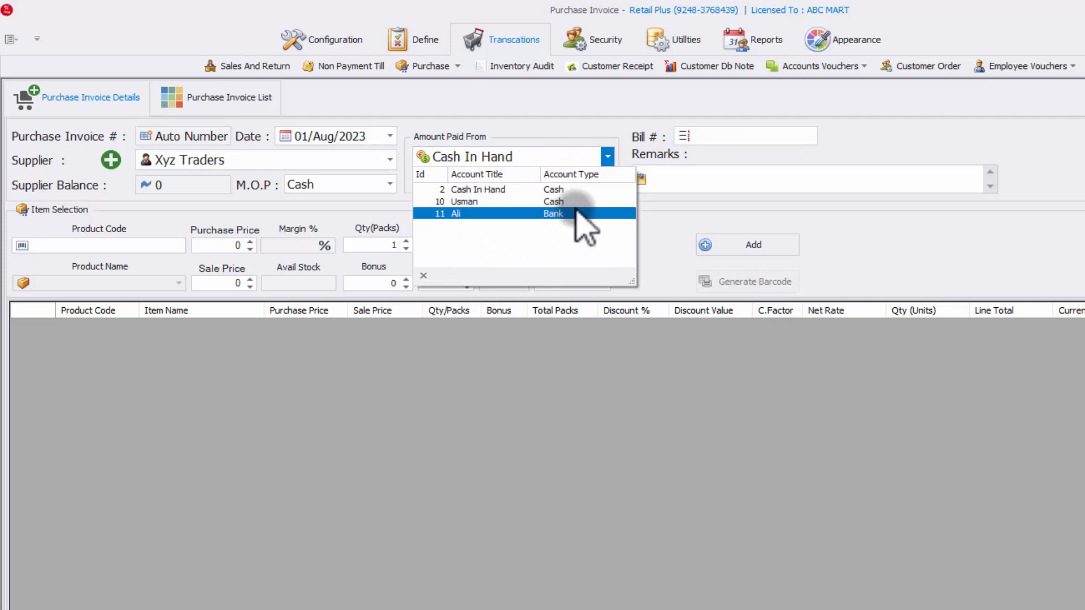
{"action": "left_click", "coordinate": [554, 190]}
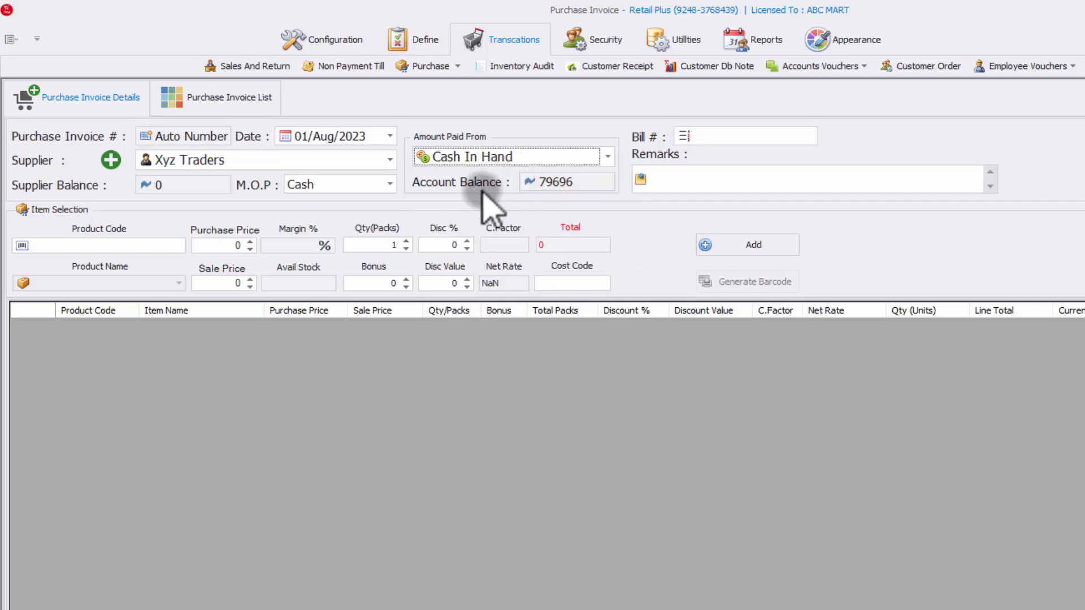
{"action": "left_click", "coordinate": [565, 183]}
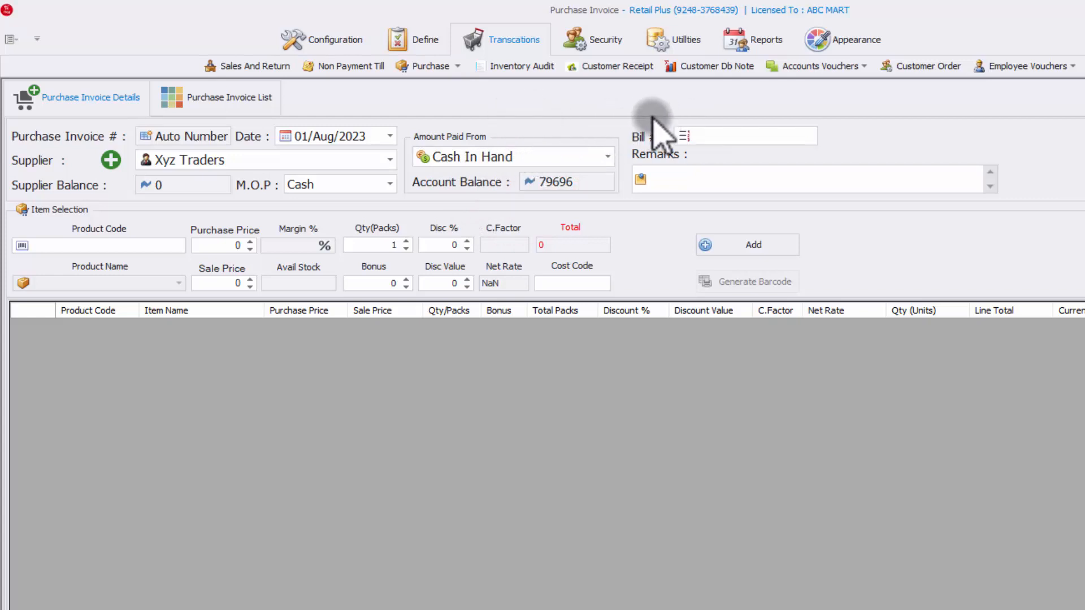
Step: Enter 100 as the bill number and leave the remarks empty
{"action": "left_click", "coordinate": [729, 139]}
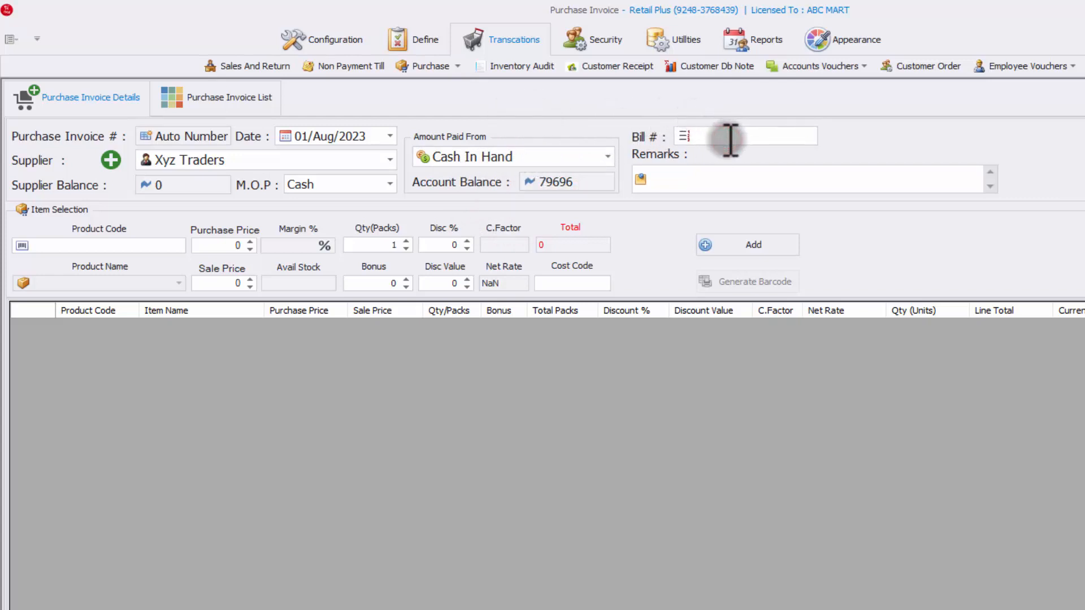
{"action": "type", "text": "100"}
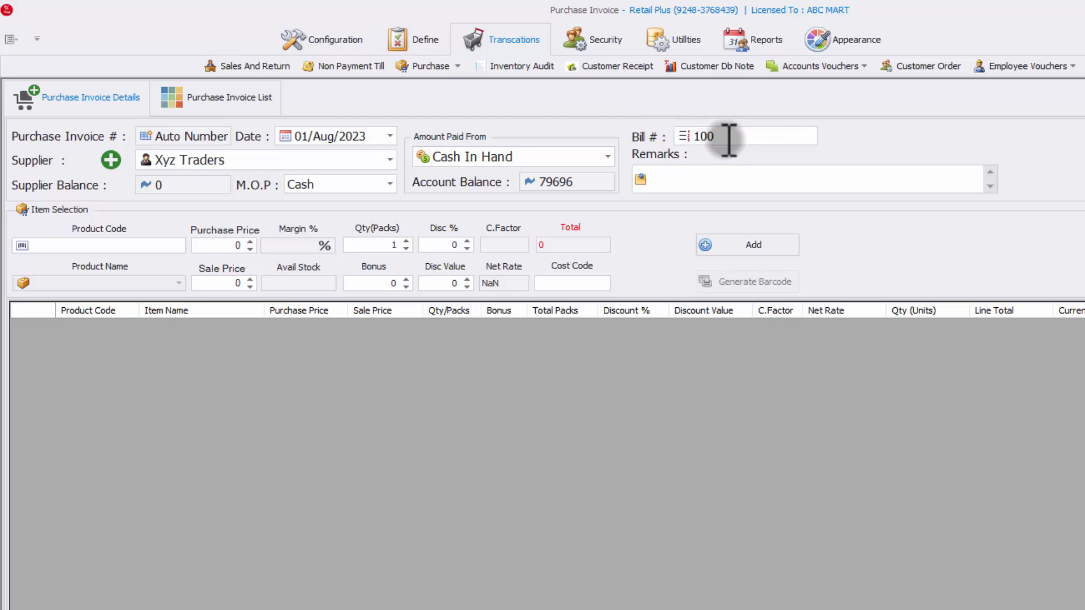
{"action": "left_click", "coordinate": [667, 178]}
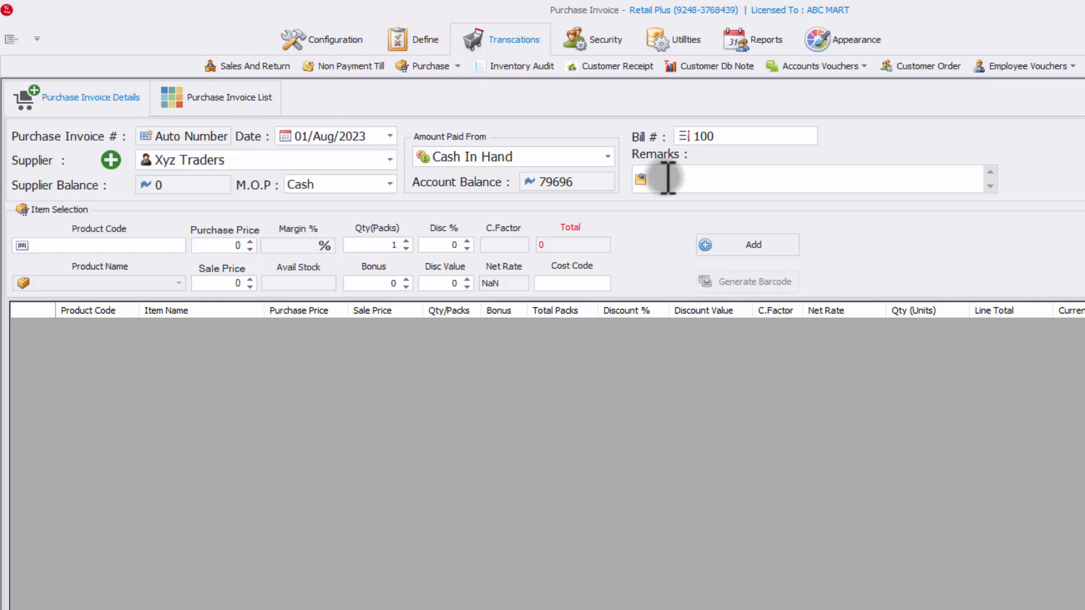
Step: Switch item selection to product name, search for Lipton and select Lipton Green Tea 25 Tea Bags
{"action": "left_click", "coordinate": [117, 244]}
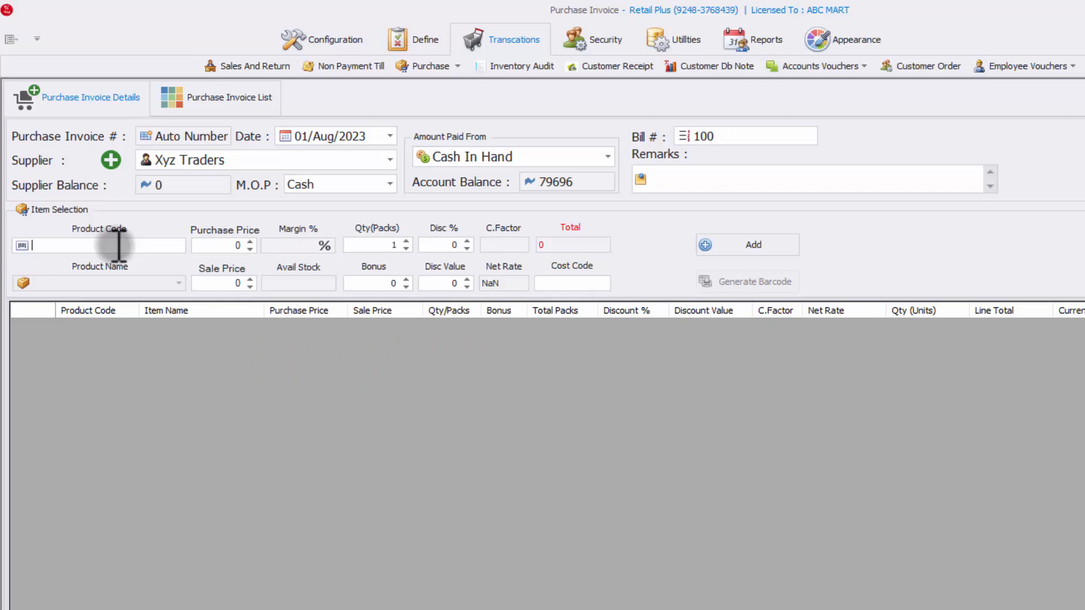
{"action": "key", "text": "ctrl+F3"}
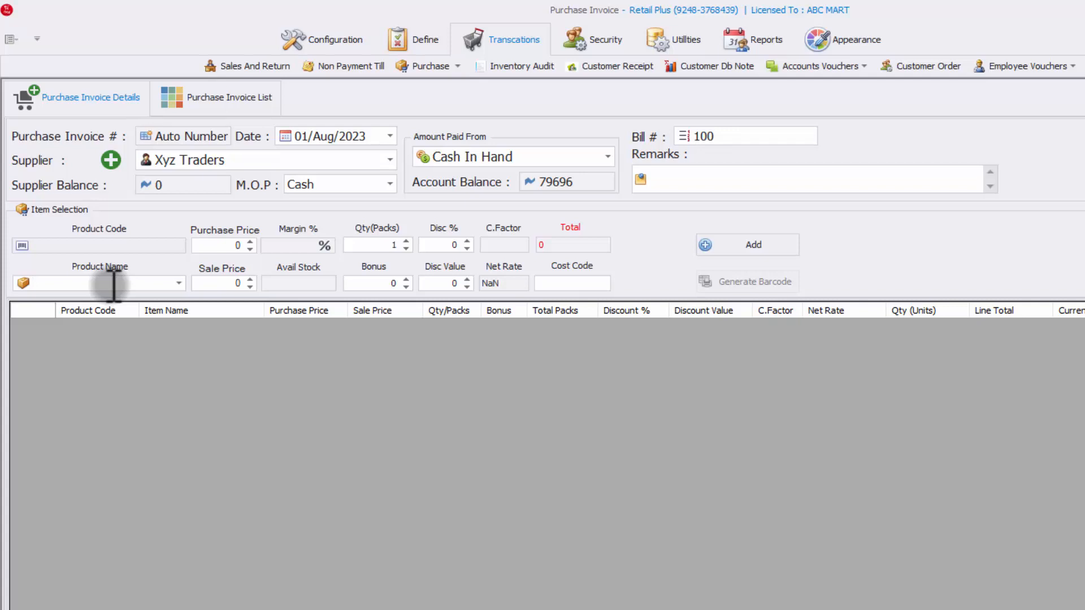
{"action": "type", "text": "Lip"}
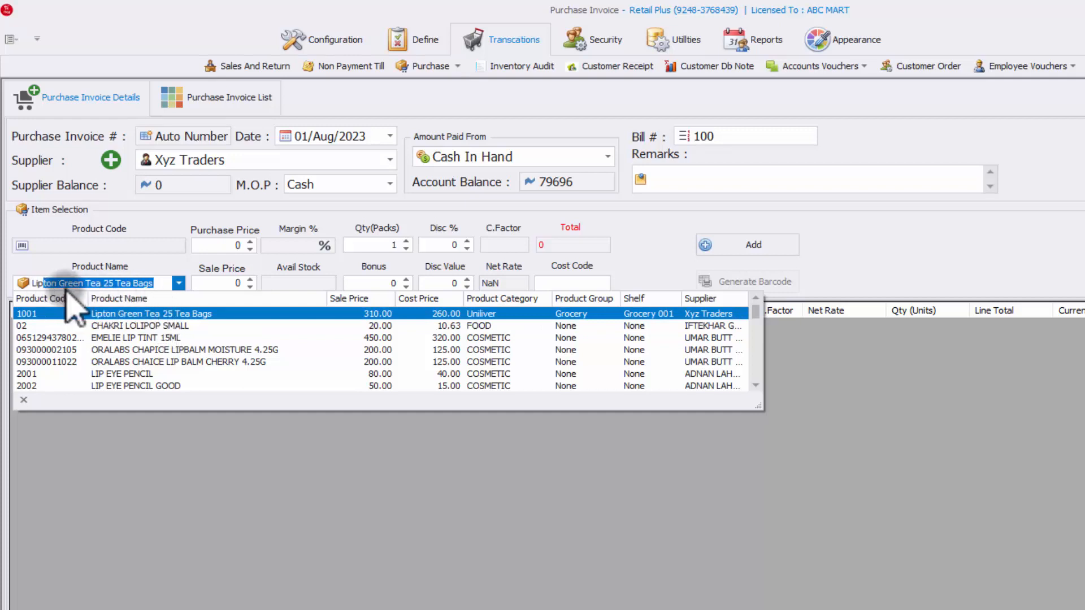
{"action": "type", "text": "ton"}
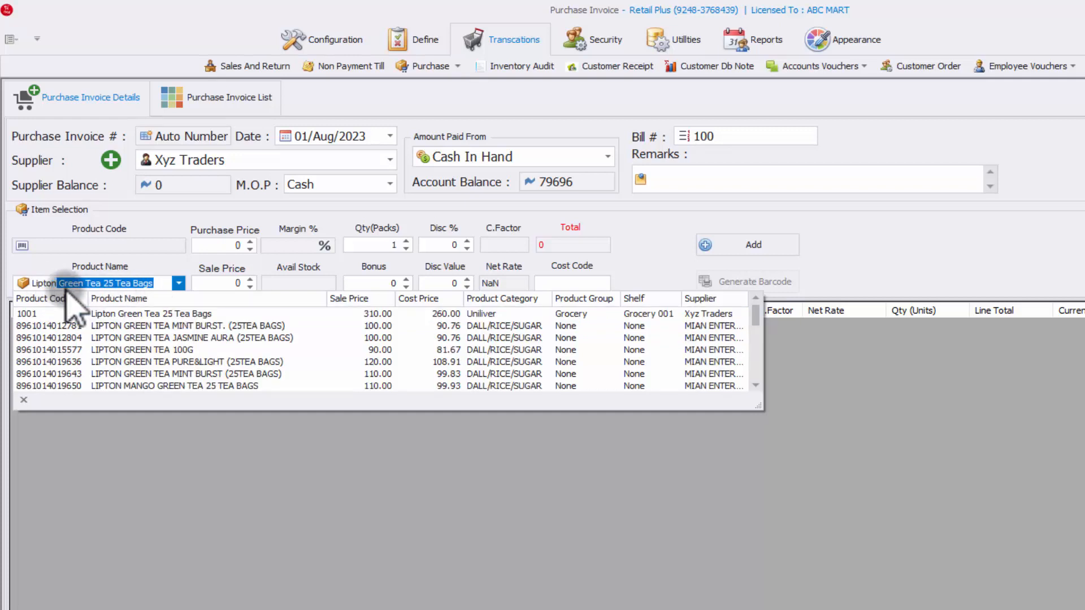
{"action": "left_click", "coordinate": [176, 314]}
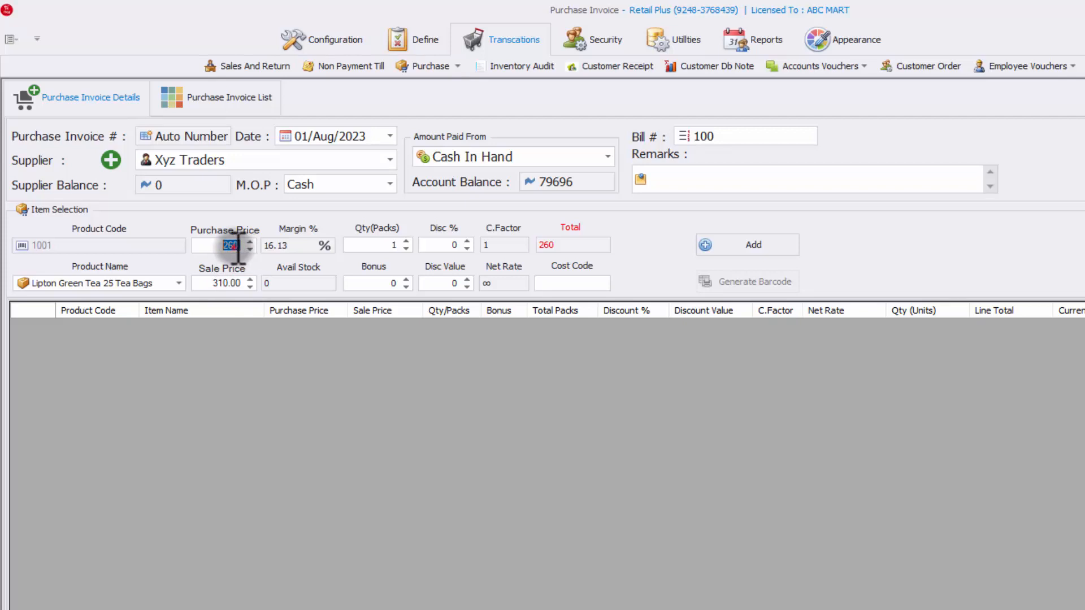
Step: Set the selected tea's purchase price to 270 and its sale price to 320
{"action": "type", "text": "27"}
{"action": "key", "text": "Tab"}
{"action": "type", "text": "0"}
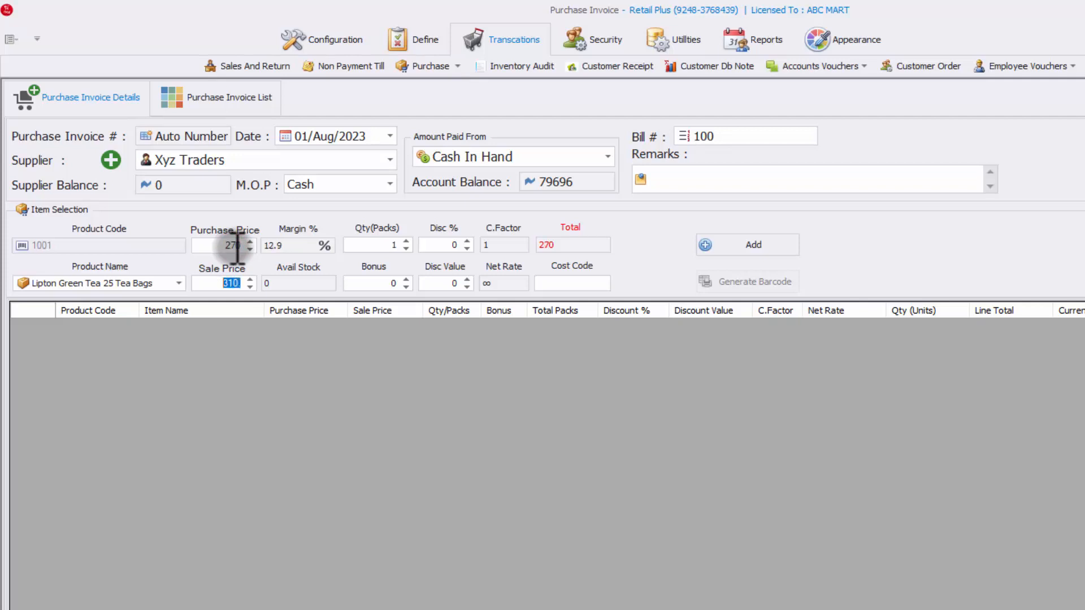
{"action": "type", "text": "320"}
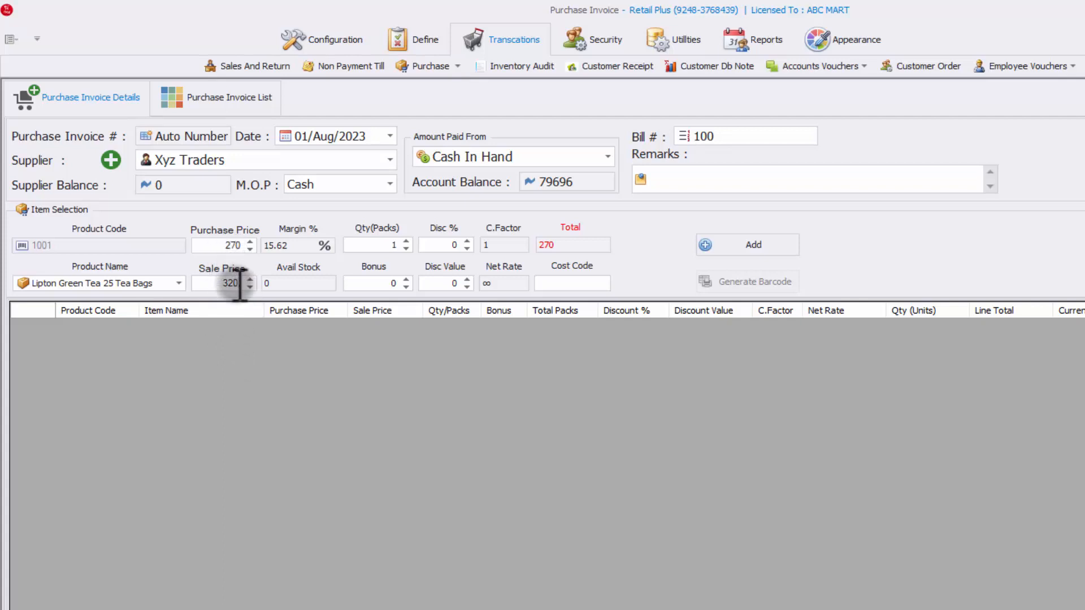
Step: Set the purchase quantity of Lipton Green Tea 25 Tea Bags to 30 packs
{"action": "type", "text": "."}
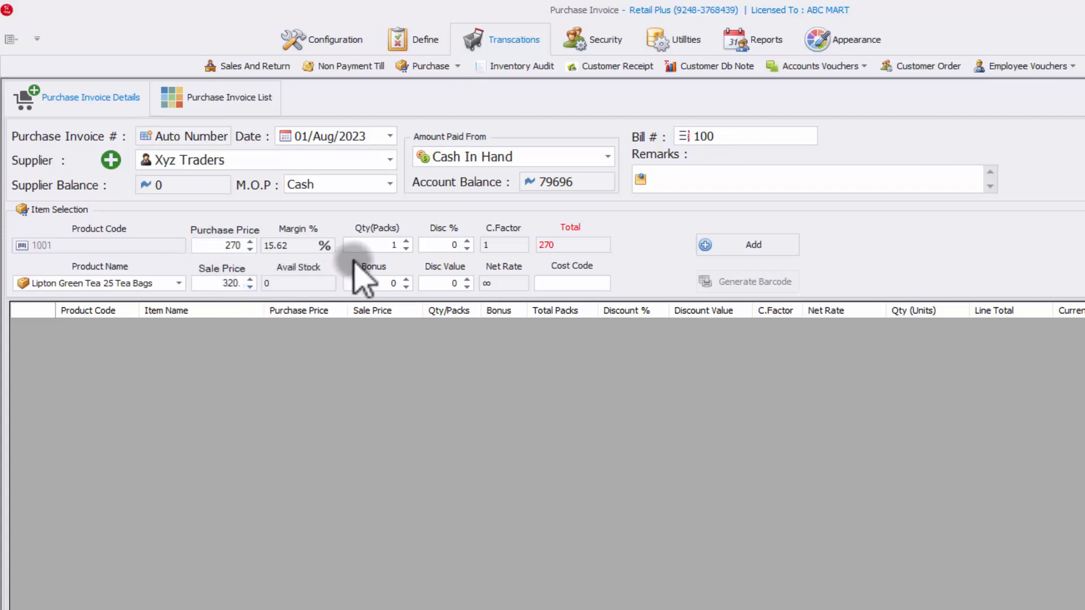
{"action": "left_click", "coordinate": [393, 245]}
{"action": "left_click", "coordinate": [406, 241]}
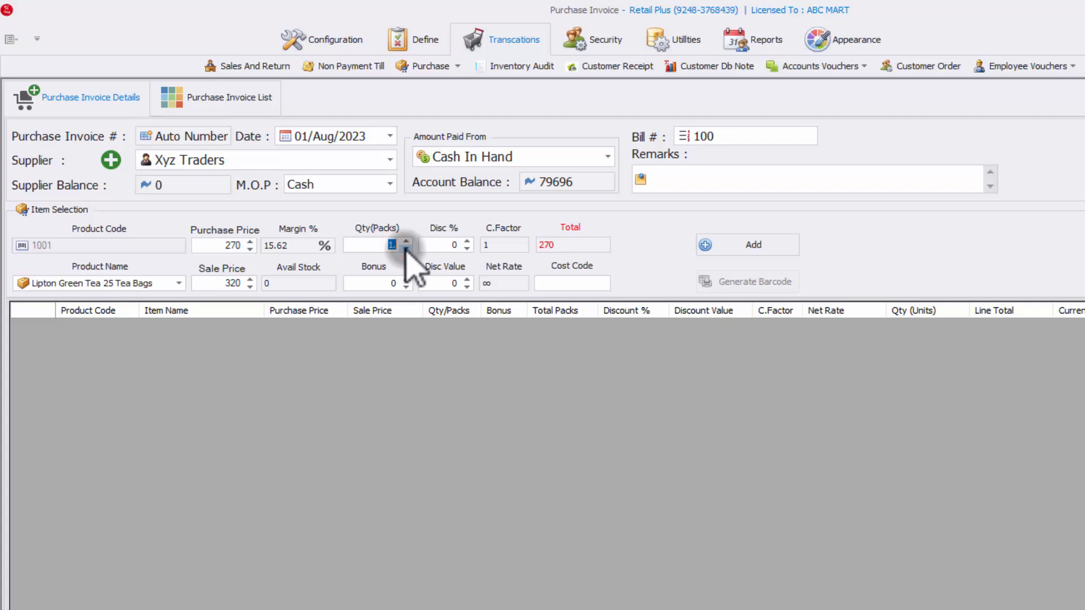
{"action": "type", "text": "30"}
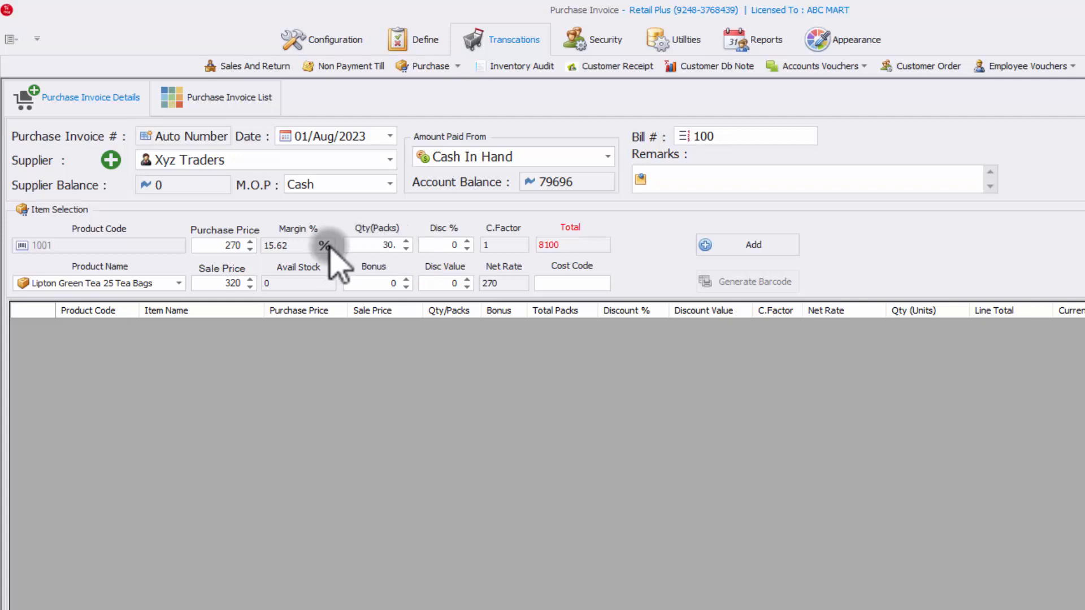
{"action": "type", "text": "."}
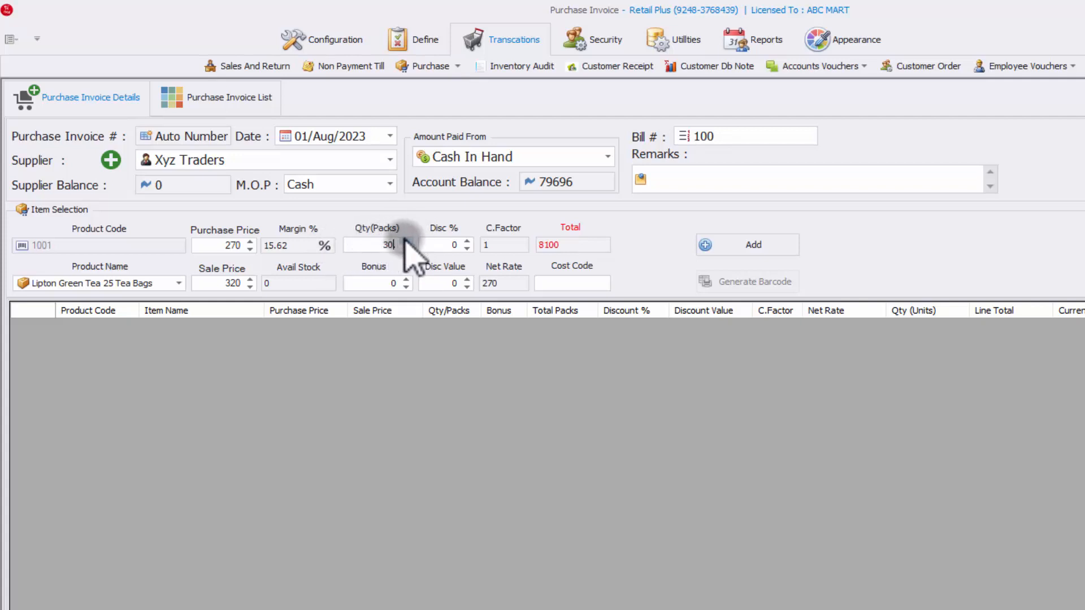
{"action": "left_click", "coordinate": [580, 249]}
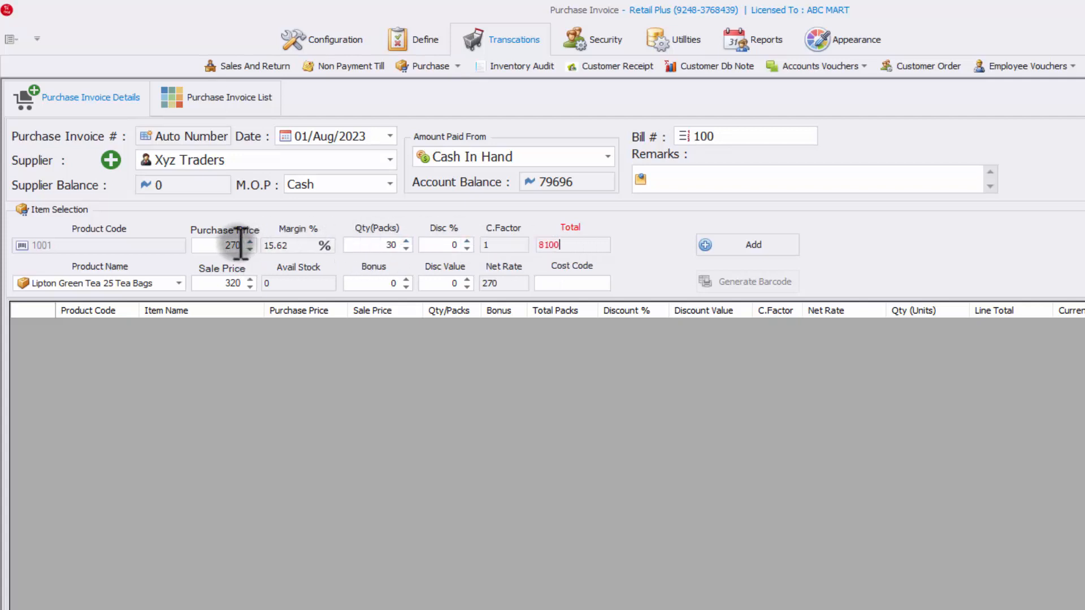
Step: Set the tea's bonus quantity to 2 packs and check the recalculated line total
{"action": "left_click", "coordinate": [405, 280]}
{"action": "left_click", "coordinate": [404, 280]}
{"action": "left_click", "coordinate": [435, 263]}
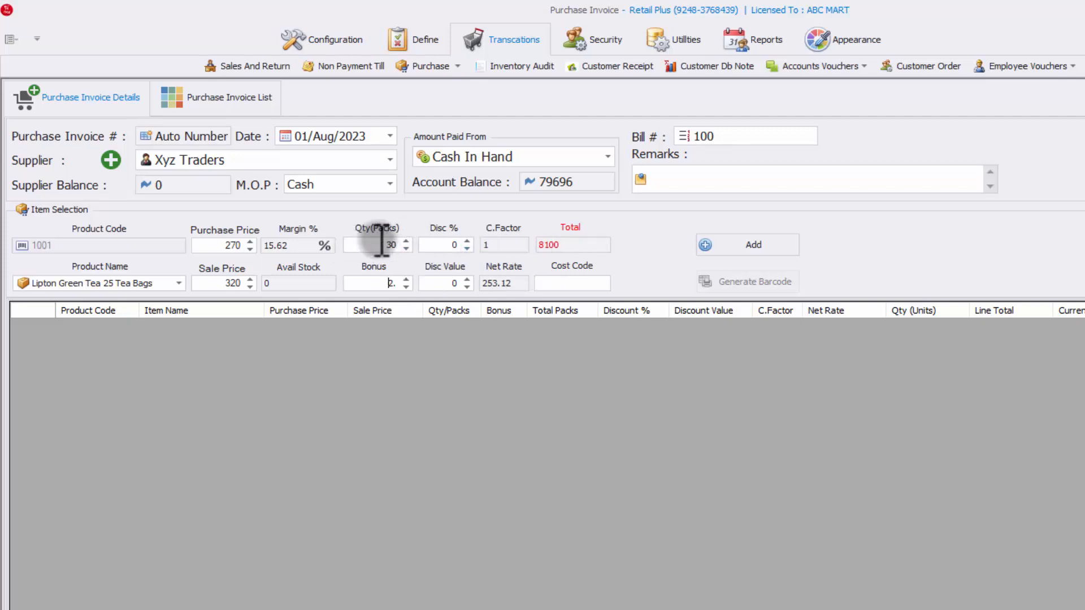
{"action": "left_click", "coordinate": [555, 245]}
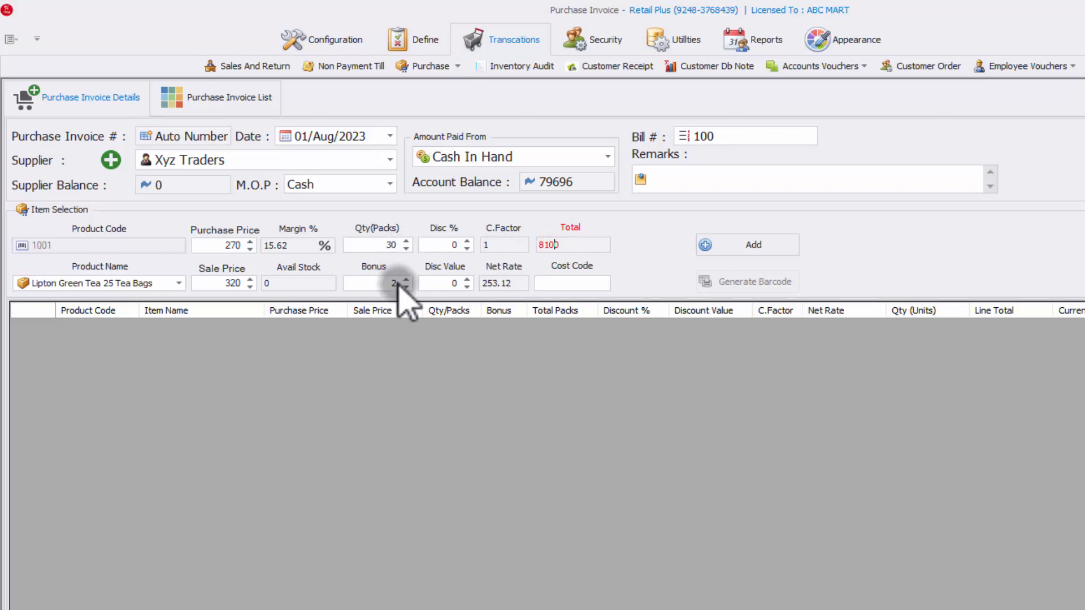
{"action": "left_click", "coordinate": [544, 244]}
{"action": "double_click", "coordinate": [545, 244]}
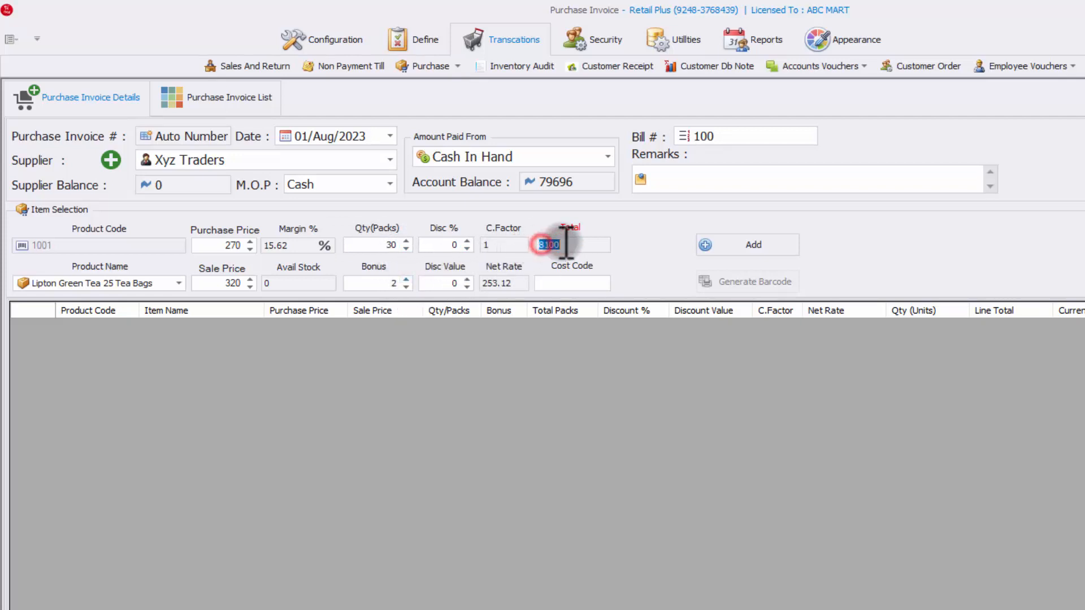
Step: Try a 1% discount on the tea line and reset the discount percentage to 0
{"action": "left_click", "coordinate": [450, 245]}
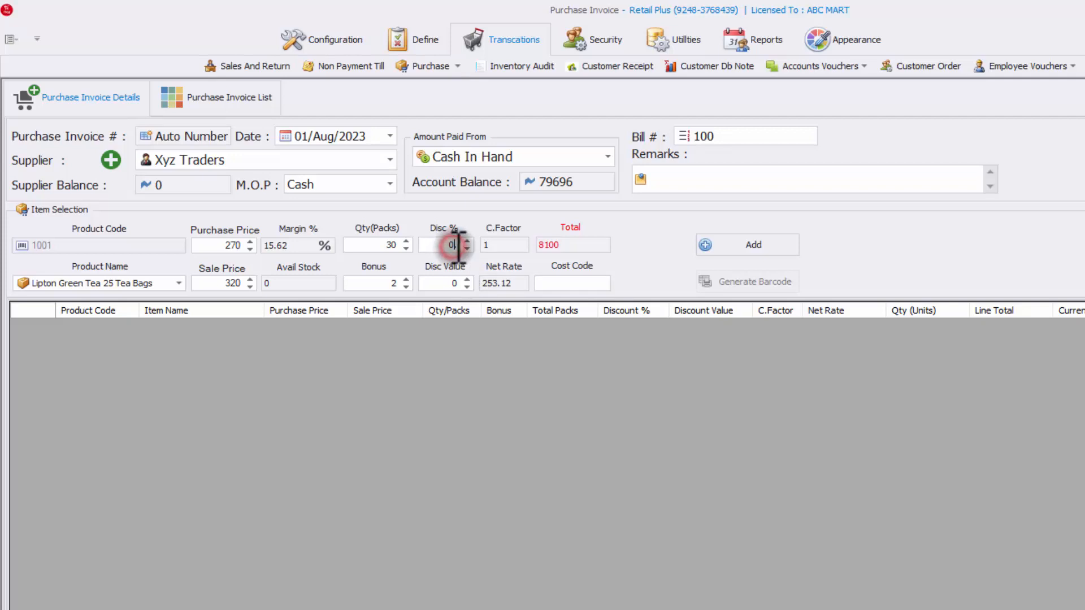
{"action": "type", "text": "."}
{"action": "type", "text": "1"}
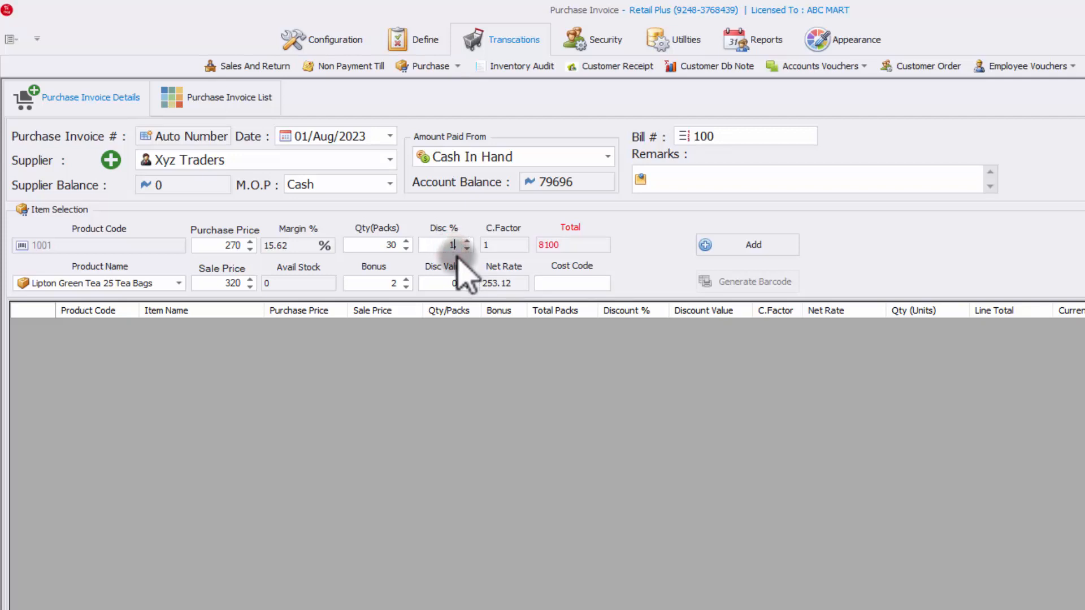
{"action": "key", "text": "Tab"}
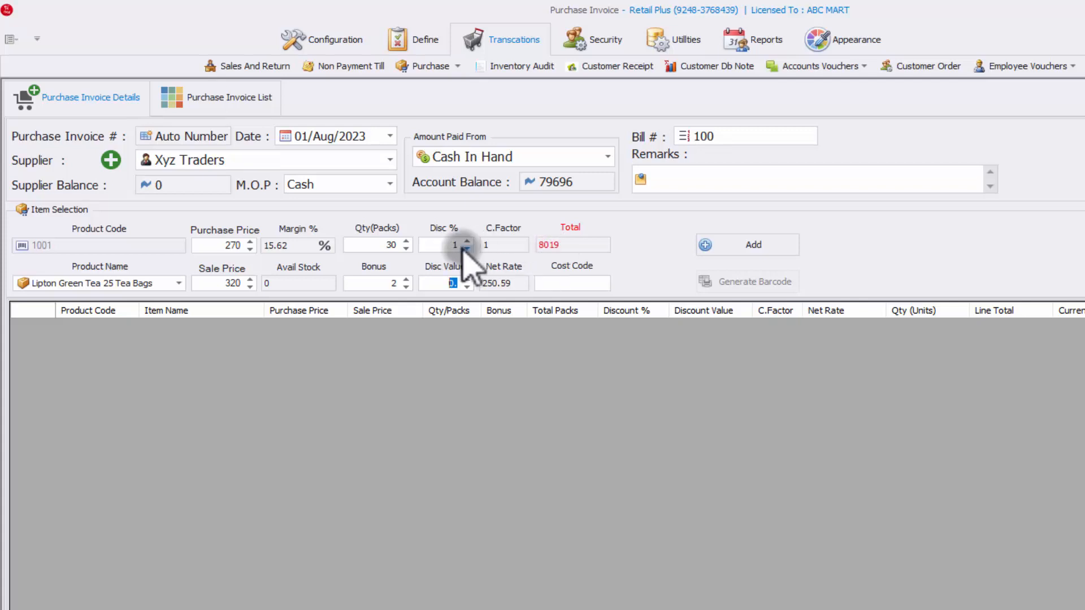
{"action": "left_click", "coordinate": [461, 247]}
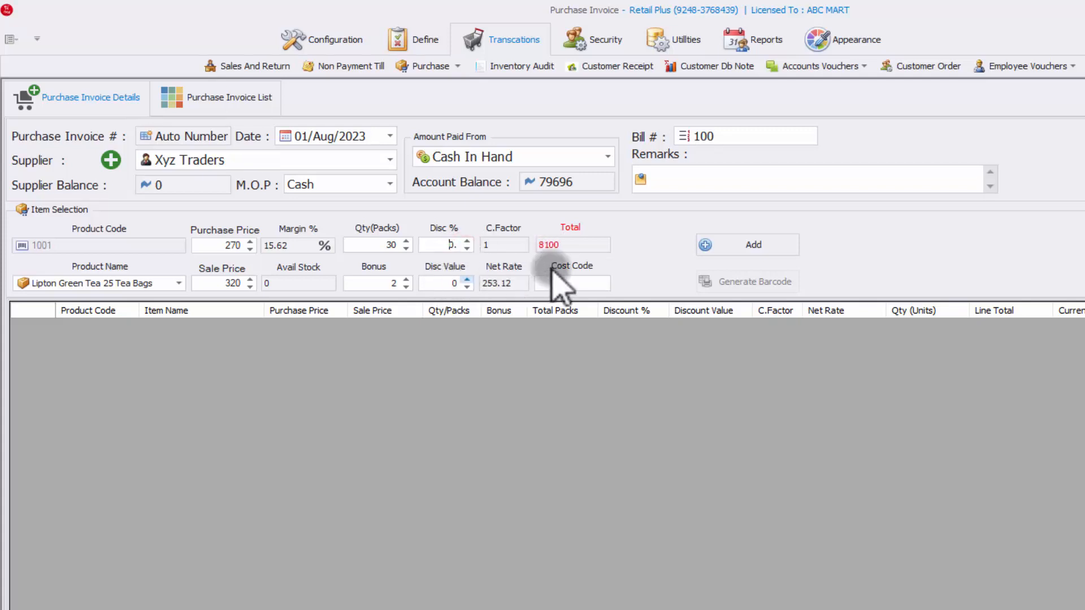
Step: Set the tea's discount value to 100 and add the item to the purchase invoice
{"action": "left_click", "coordinate": [452, 284]}
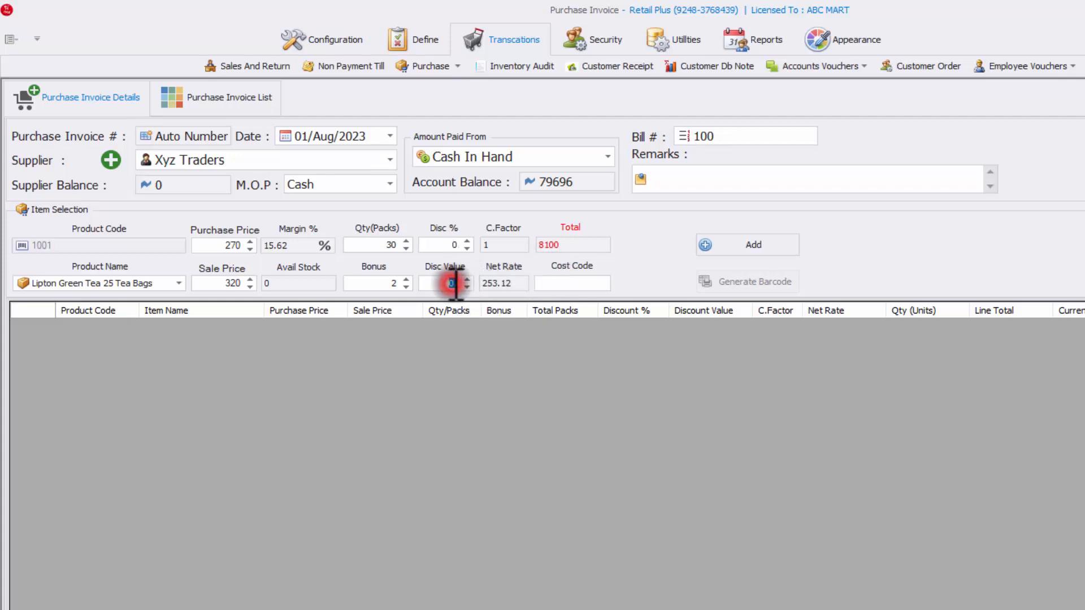
{"action": "type", "text": "100"}
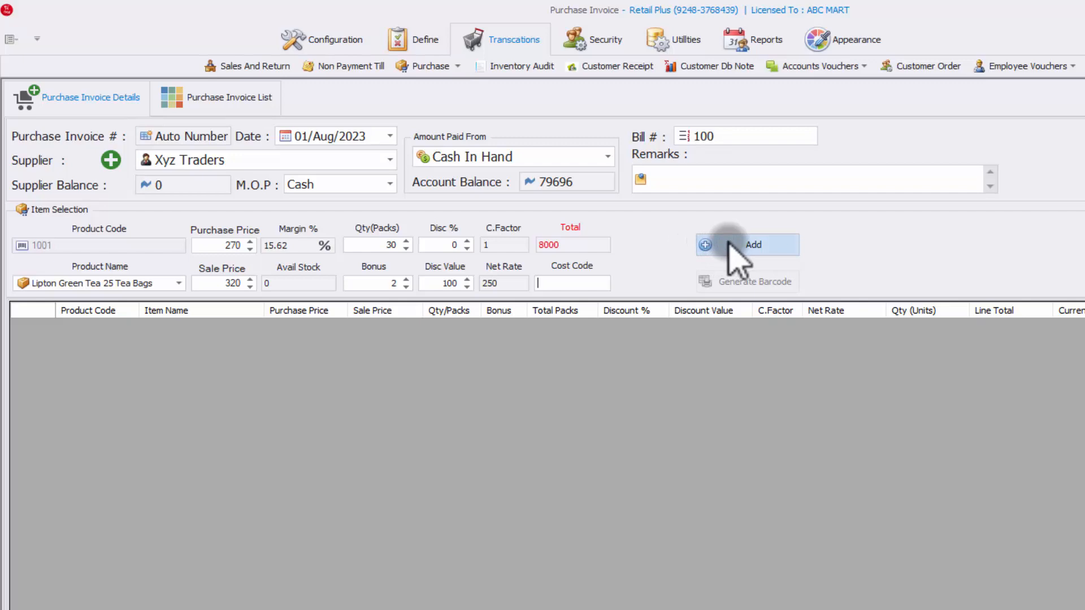
{"action": "left_click", "coordinate": [729, 241]}
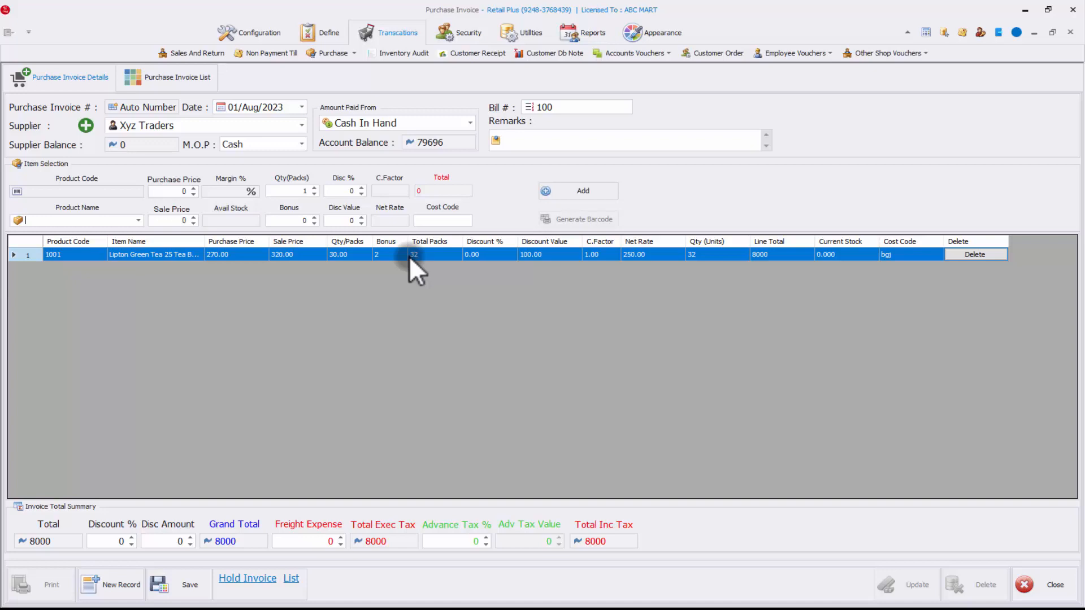
Step: Leave the invoice discount percentage and amount at 0 and set the freight expense to 200
{"action": "left_click", "coordinate": [113, 544]}
{"action": "type", "text": "."}
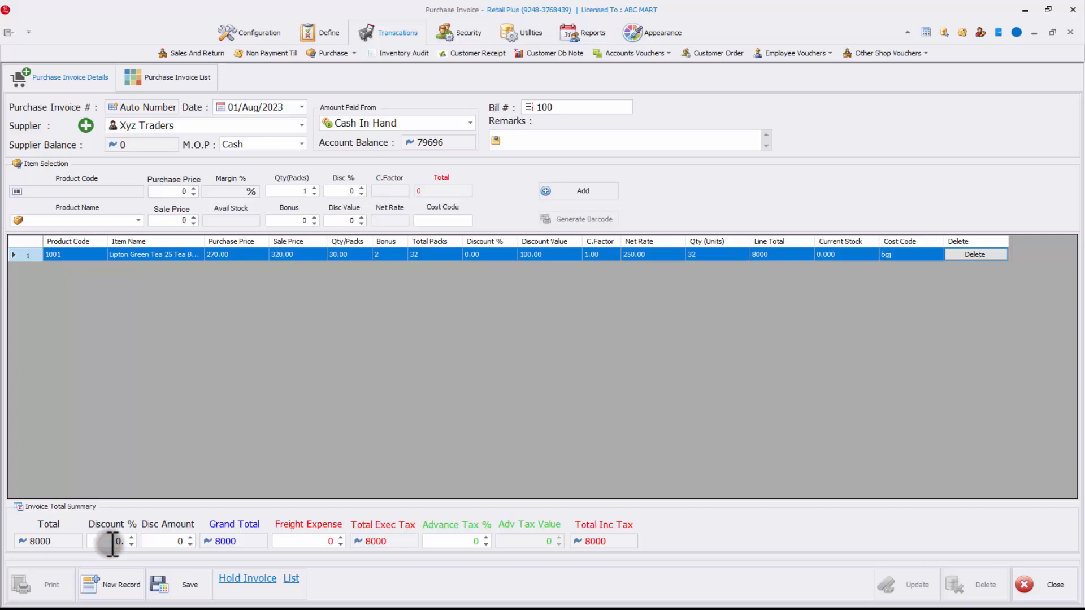
{"action": "left_click", "coordinate": [164, 541]}
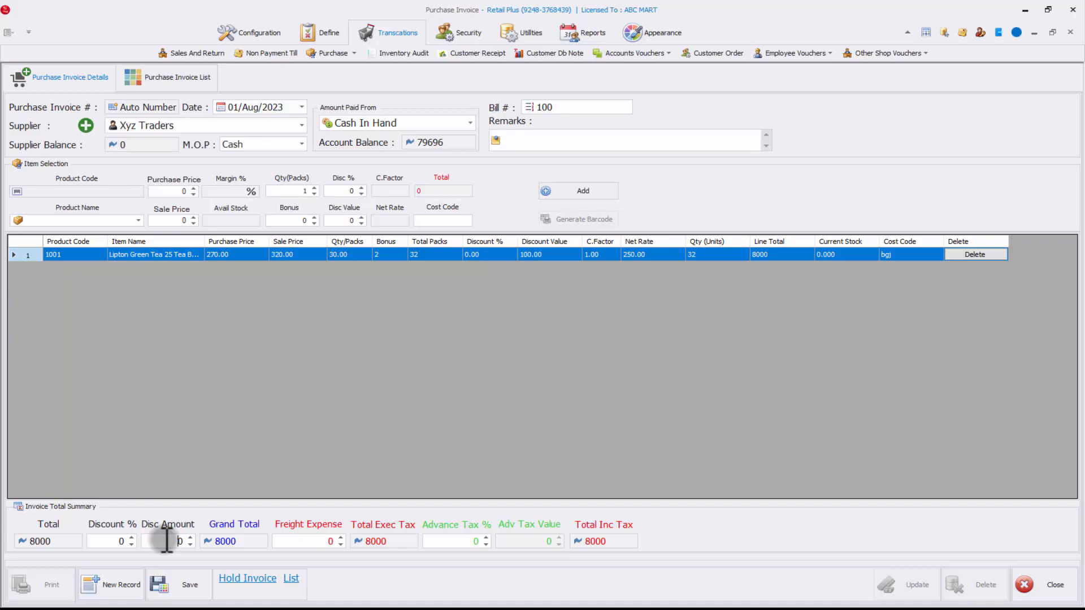
{"action": "left_click", "coordinate": [316, 541]}
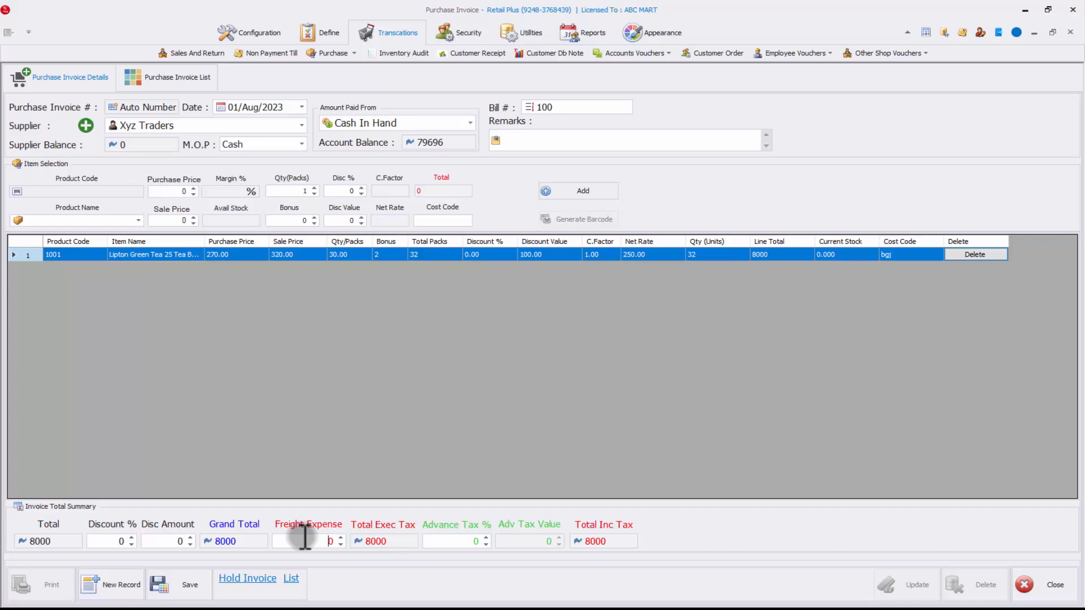
{"action": "type", "text": "200"}
{"action": "key", "text": "Tab"}
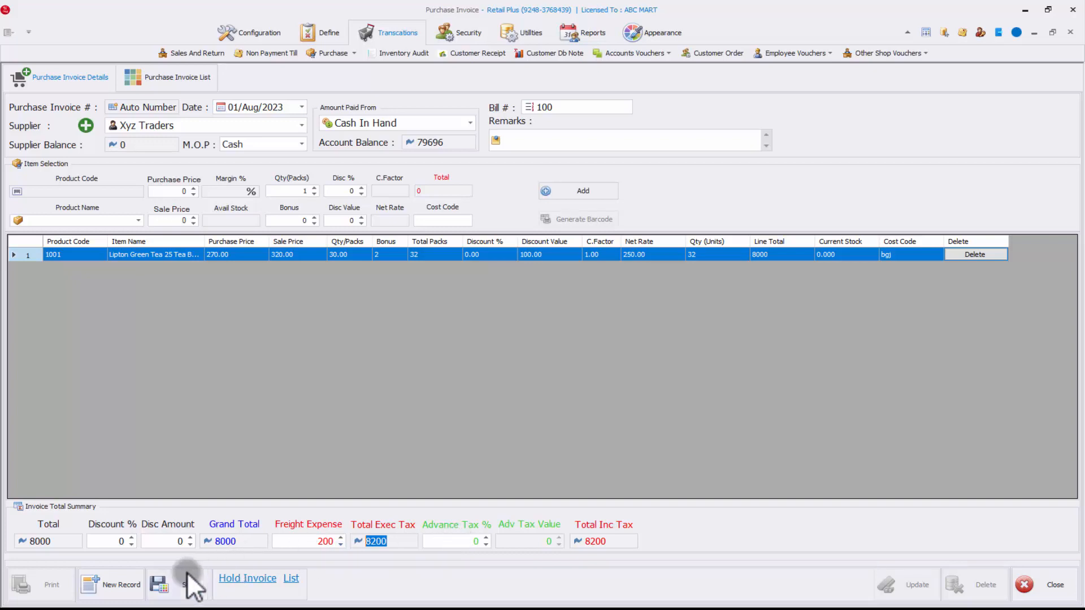
Step: Save the purchase invoice and confirm the save
{"action": "left_click", "coordinate": [177, 585]}
{"action": "key", "text": "ctrl+s"}
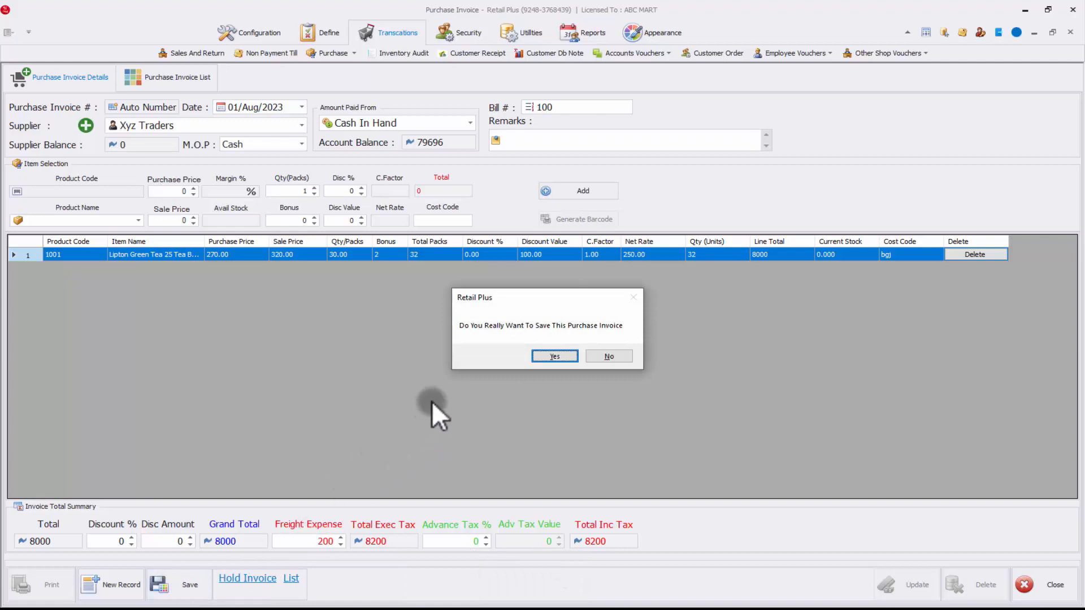
{"action": "left_click", "coordinate": [554, 355]}
{"action": "left_click", "coordinate": [600, 363]}
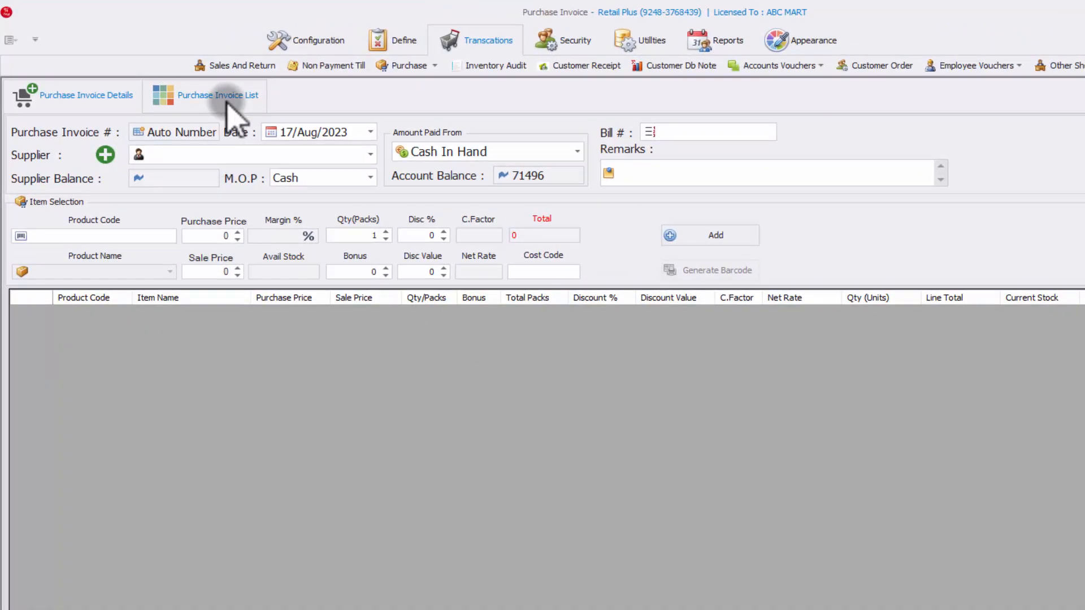
Step: Open the list of purchase invoices and search it with the start date set to 01-08-2023
{"action": "left_click", "coordinate": [228, 101]}
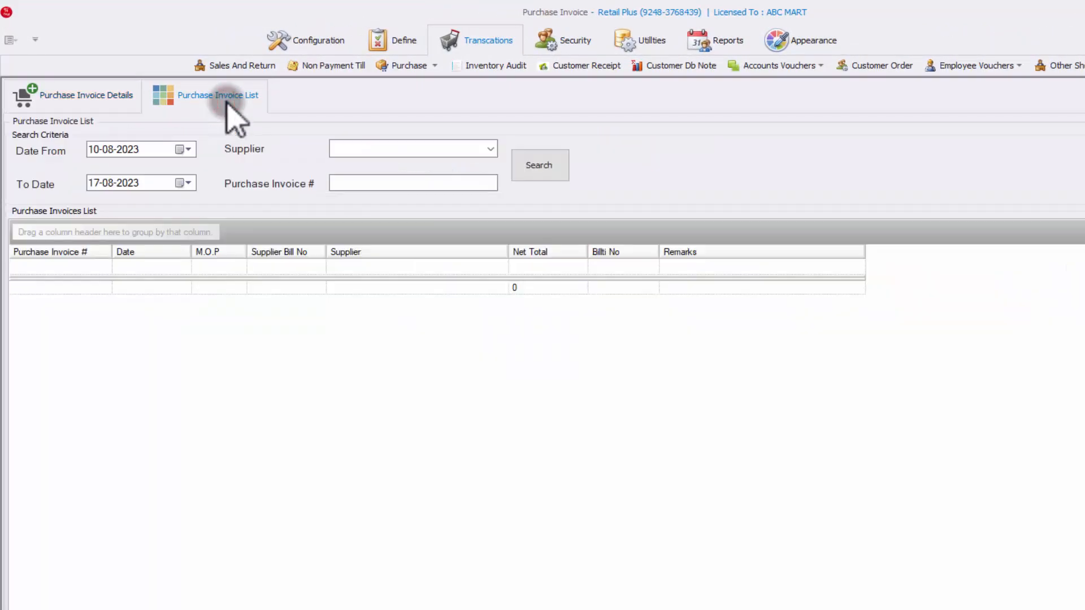
{"action": "left_click", "coordinate": [184, 148]}
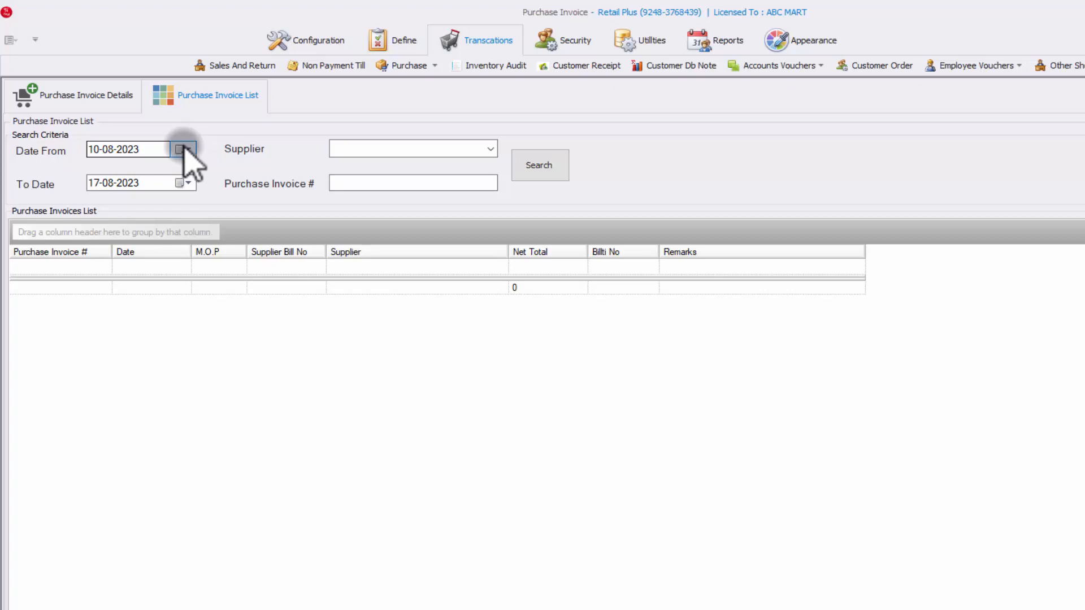
{"action": "left_click", "coordinate": [184, 149]}
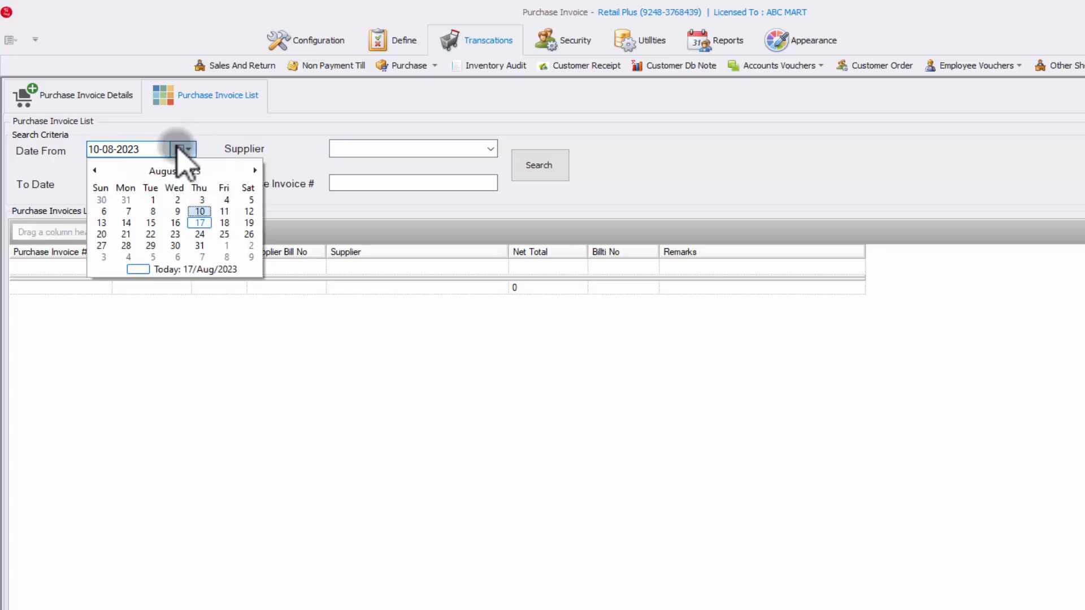
{"action": "left_click", "coordinate": [157, 200]}
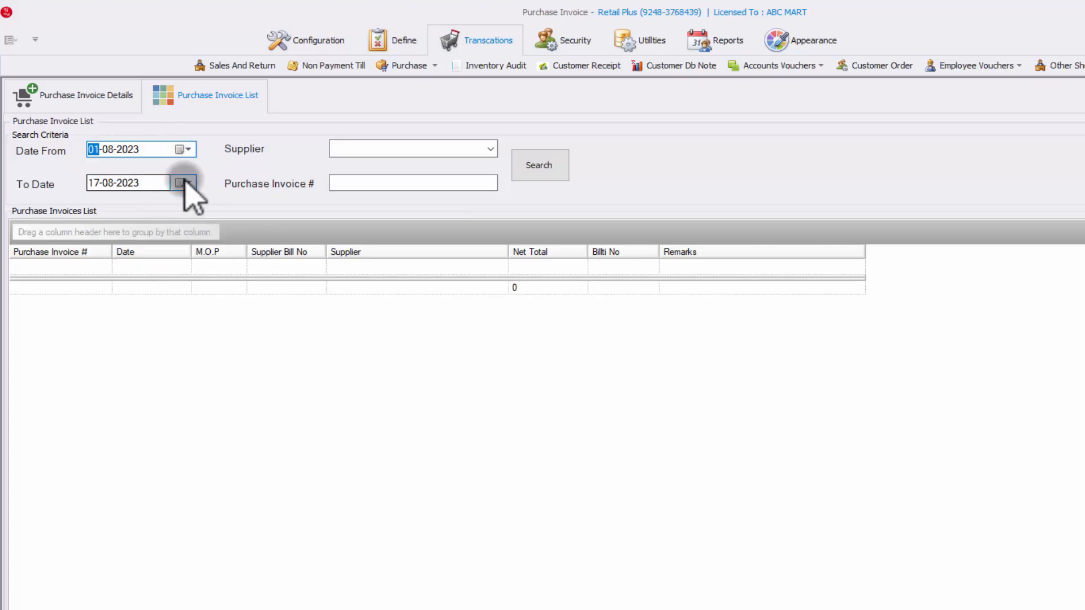
{"action": "left_click", "coordinate": [524, 164]}
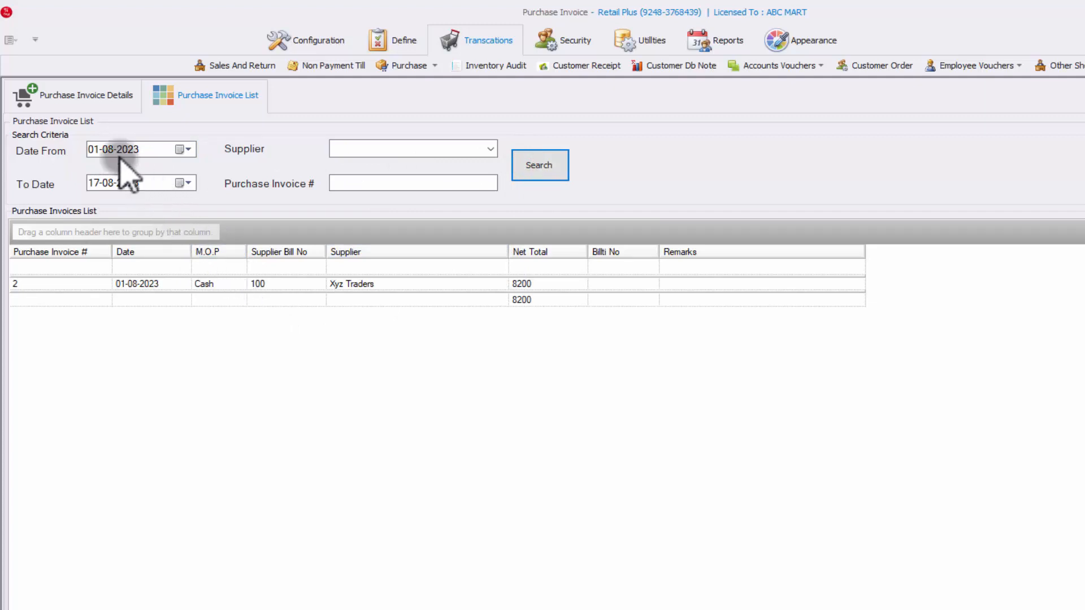
Step: Set the list's end date to 30-08-2023 and open the Xyz Traders invoice dated 01-08-2023
{"action": "left_click", "coordinate": [184, 183]}
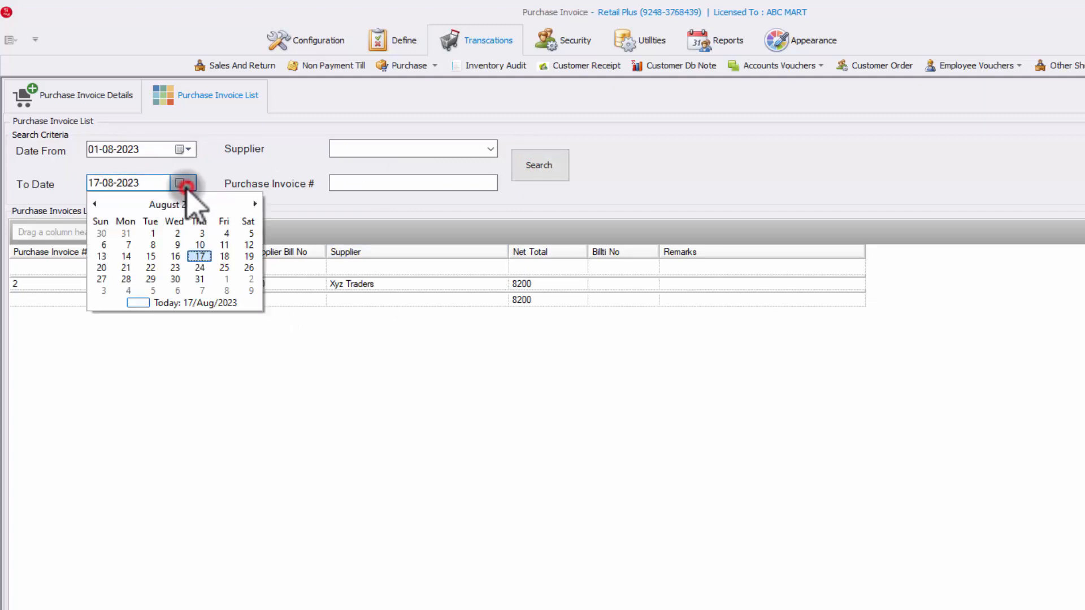
{"action": "left_click", "coordinate": [175, 279]}
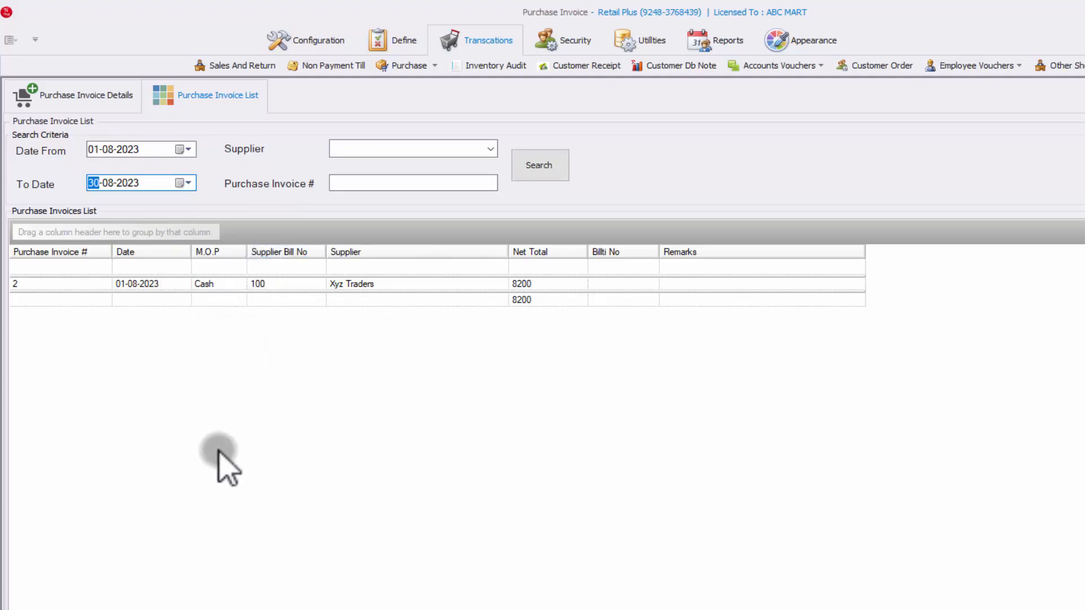
{"action": "left_click", "coordinate": [490, 149]}
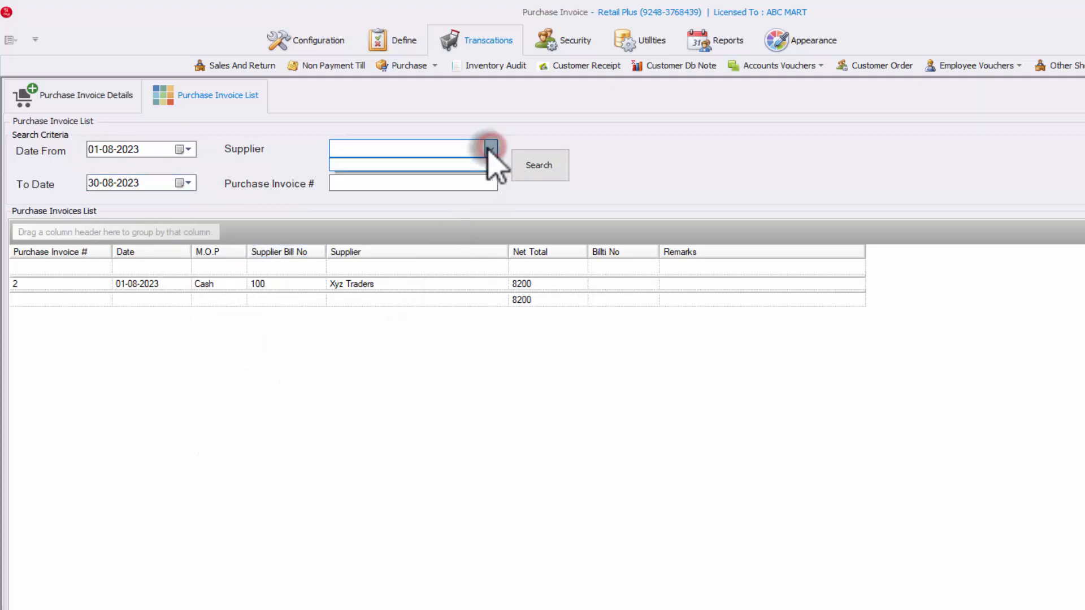
{"action": "left_click", "coordinate": [433, 181]}
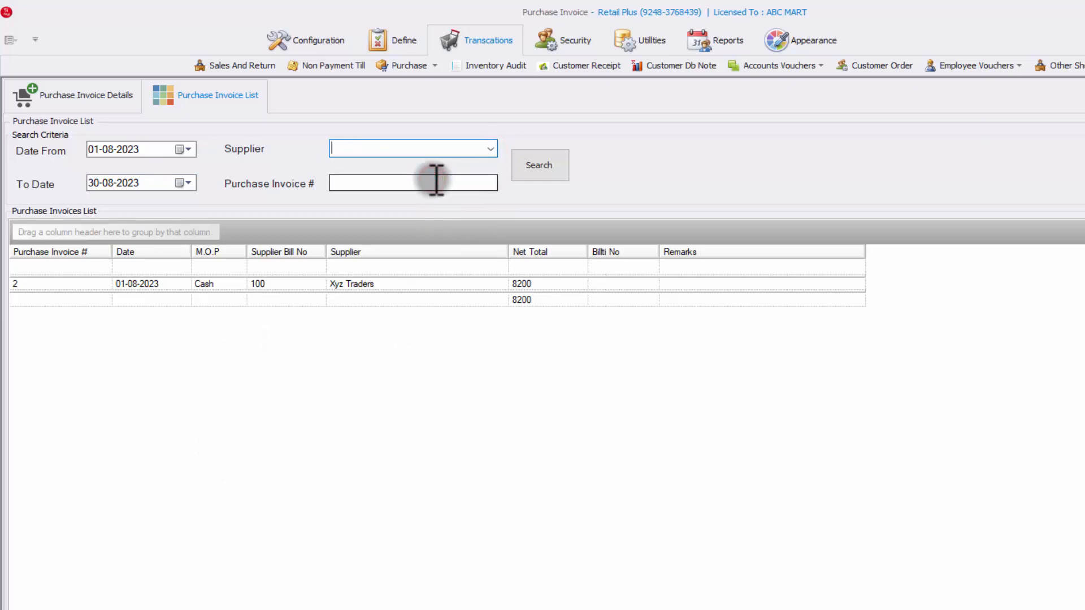
{"action": "double_click", "coordinate": [261, 284]}
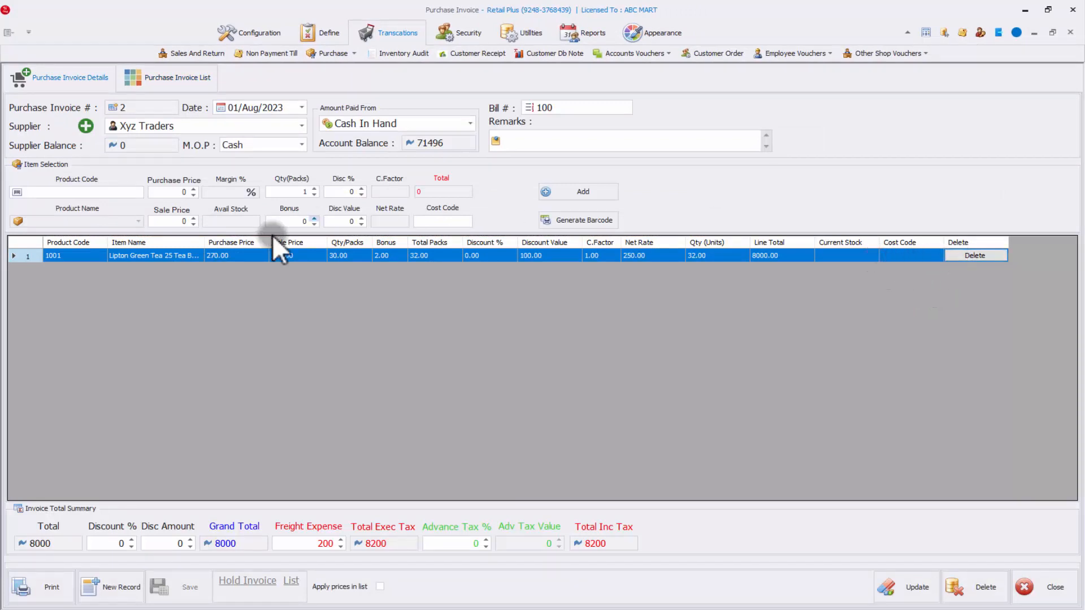
{"action": "left_click", "coordinate": [89, 193]}
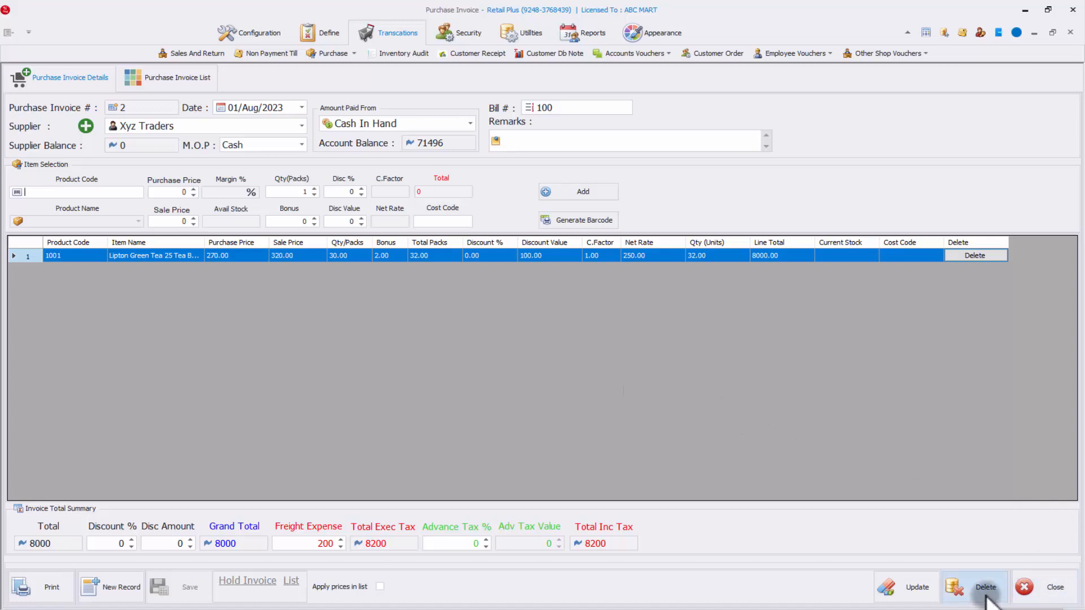
{"action": "key", "text": "ctrl+d"}
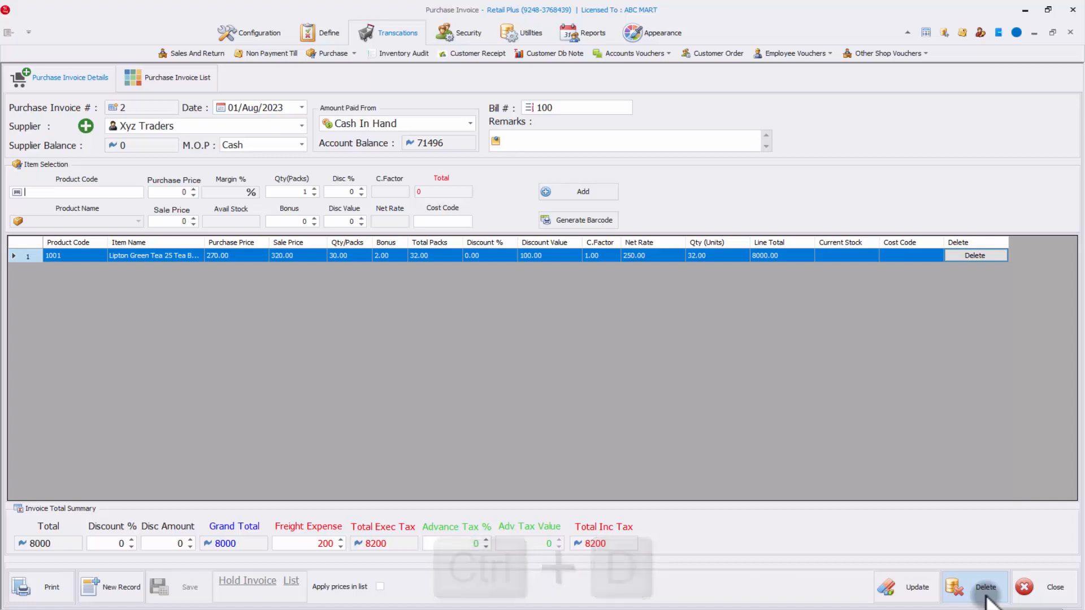
{"action": "key", "text": "ctrl+u"}
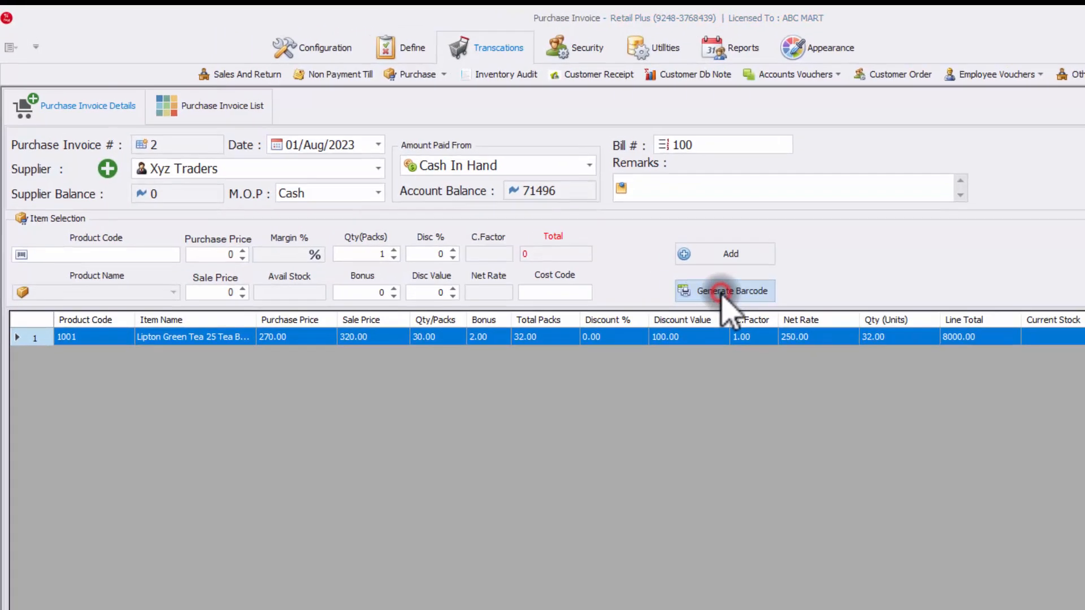
Step: Start barcode generation for the invoice's item, confirm it, review the label header and label type choices, and close them
{"action": "left_click", "coordinate": [636, 249]}
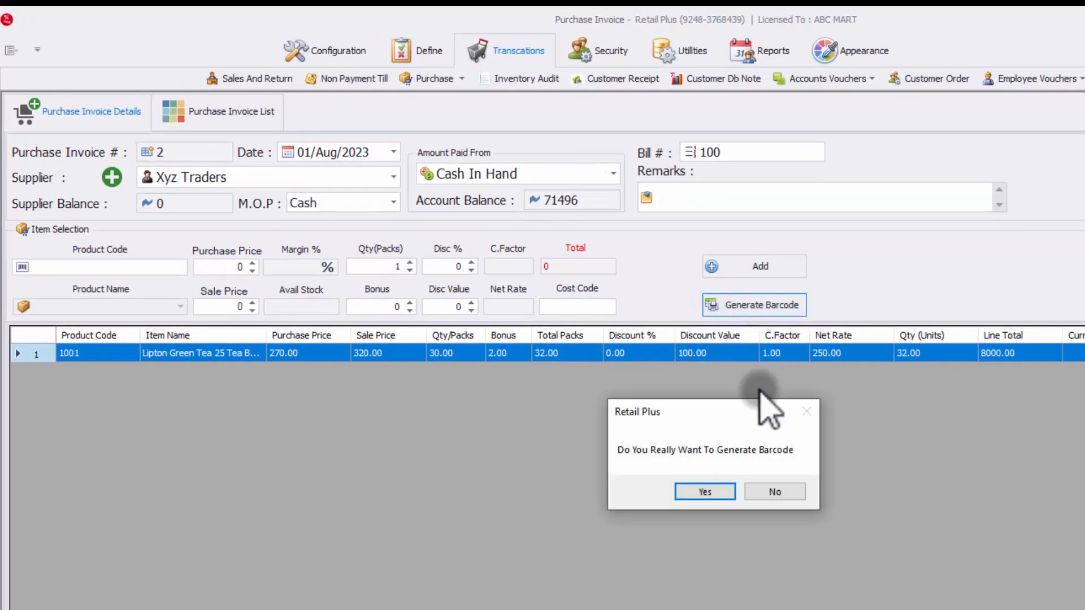
{"action": "left_click", "coordinate": [705, 492]}
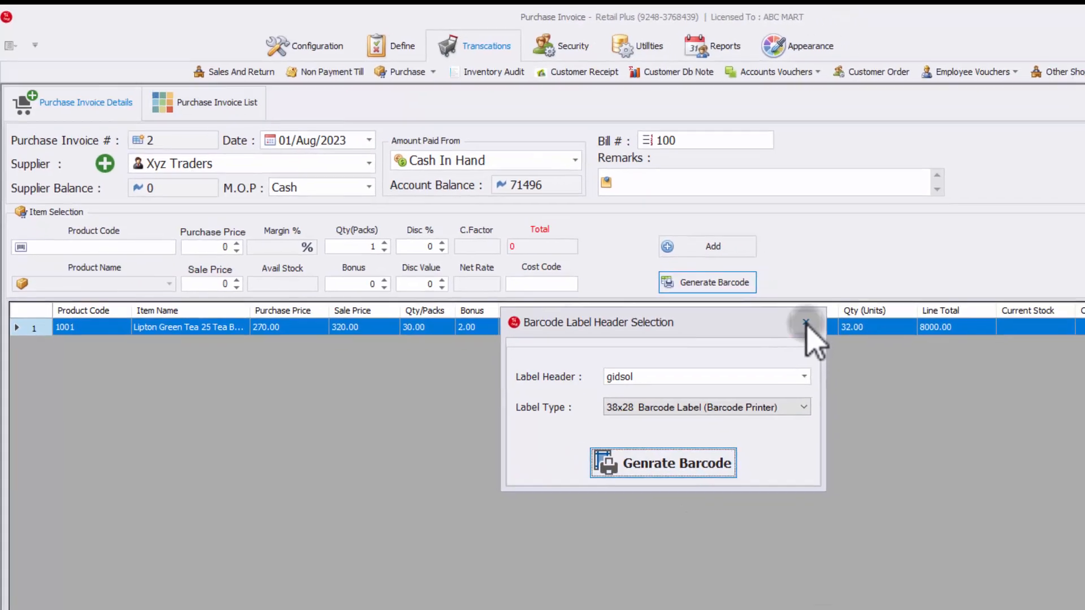
{"action": "left_click", "coordinate": [859, 347]}
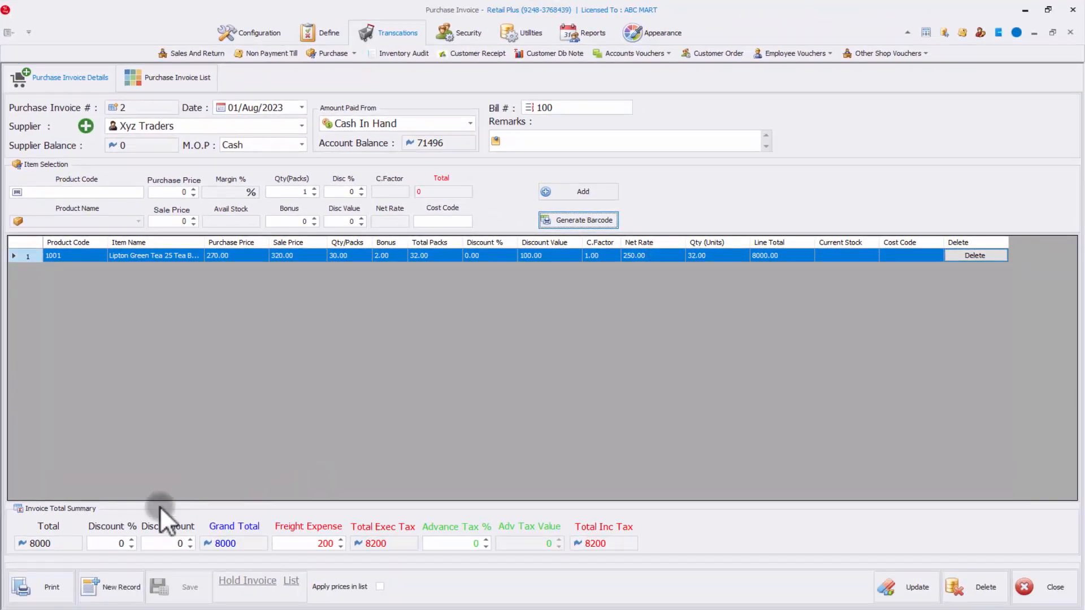
Step: Update the reopened Xyz Traders purchase invoice, confirm the update, and start a new blank purchase invoice record
{"action": "left_click", "coordinate": [910, 588]}
{"action": "left_click", "coordinate": [530, 355]}
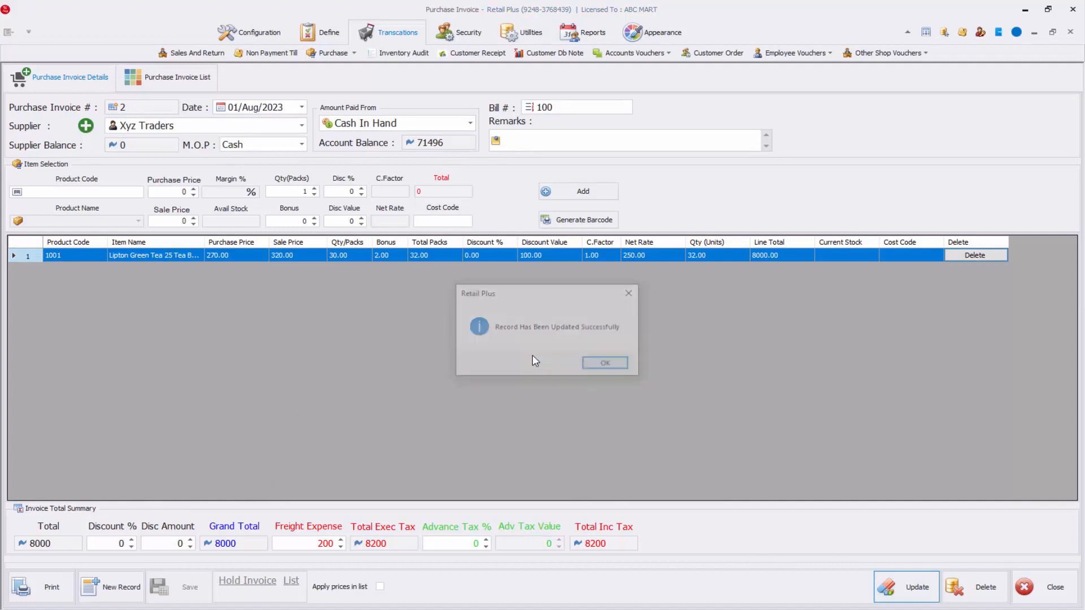
{"action": "left_click", "coordinate": [622, 361]}
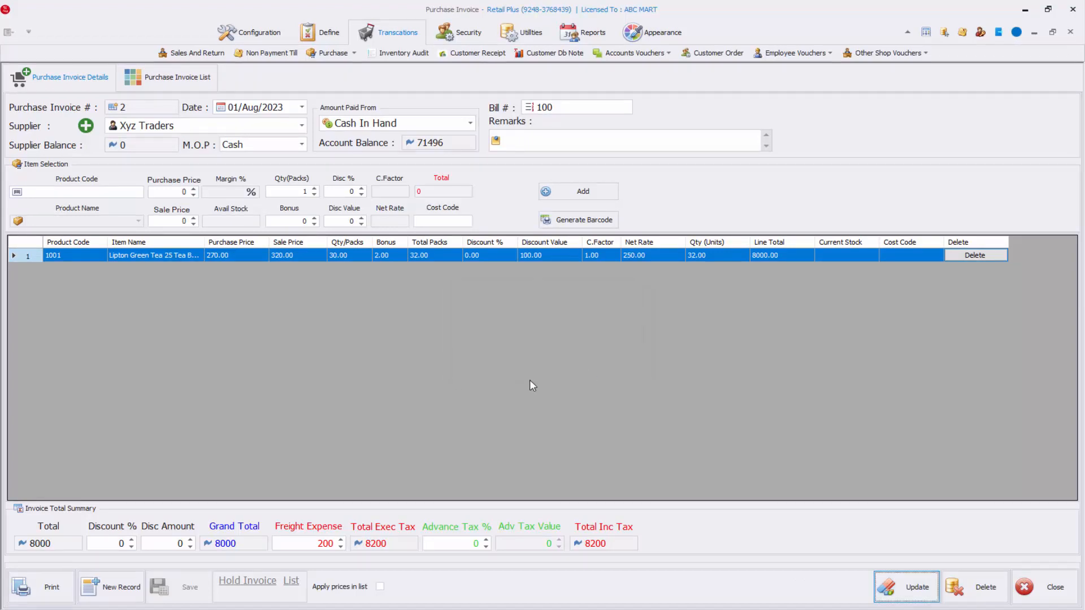
{"action": "key", "text": "ctrl+n"}
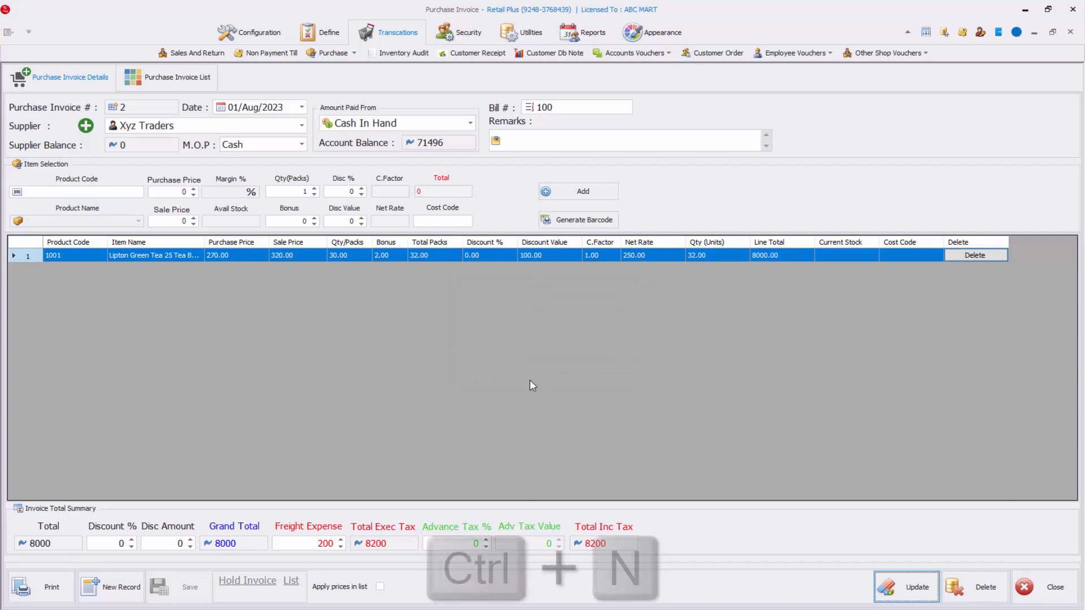
{"action": "left_click", "coordinate": [105, 595]}
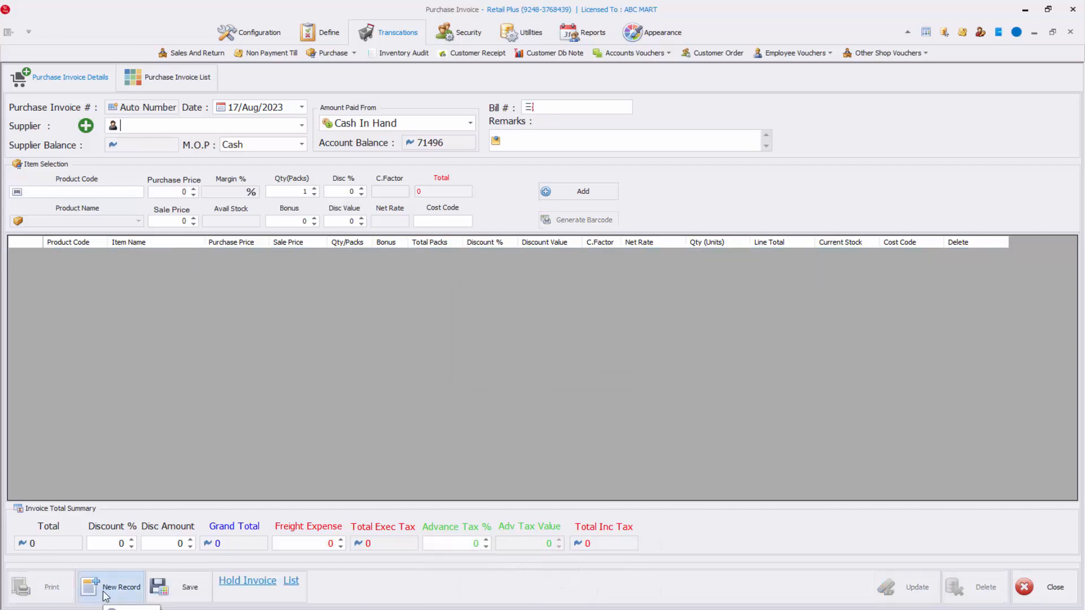